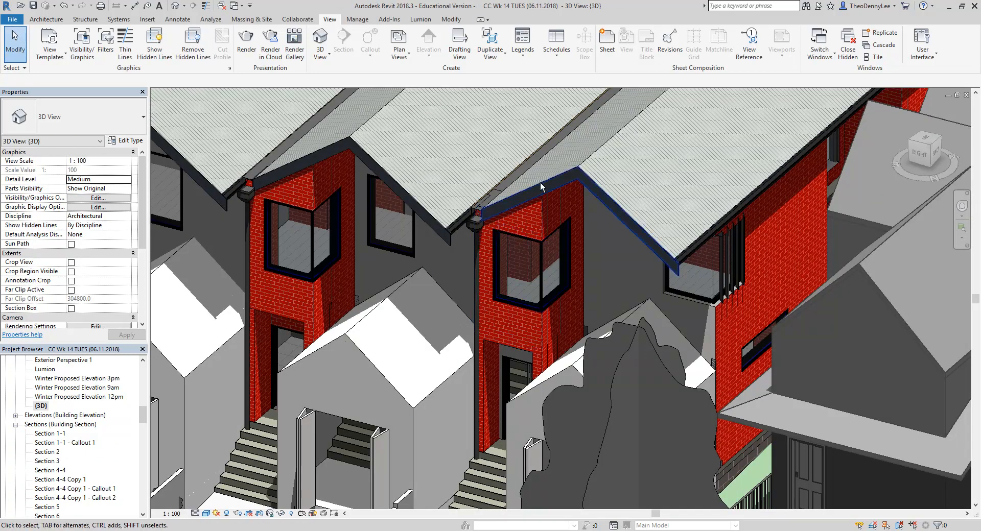
- Set the downpipe height of the rainwater head below the roof valley to 3000
{"action": "scroll", "coordinate": [500, 185], "scroll_direction": "up", "scroll_amount": 6}
{"action": "left_click", "coordinate": [435, 280]}
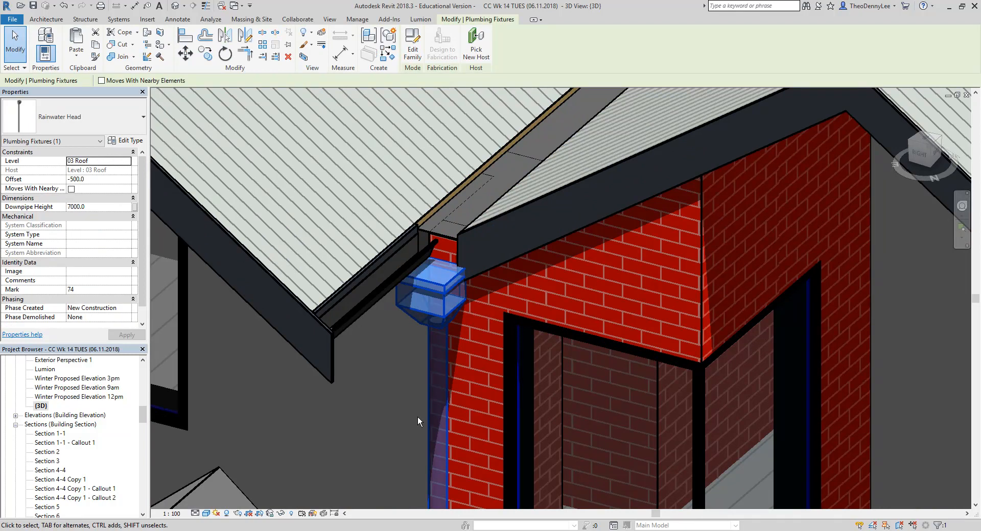
{"action": "middle_click_drag", "start_coordinate": [418, 416], "coordinate": [446, 403], "text": "shift"}
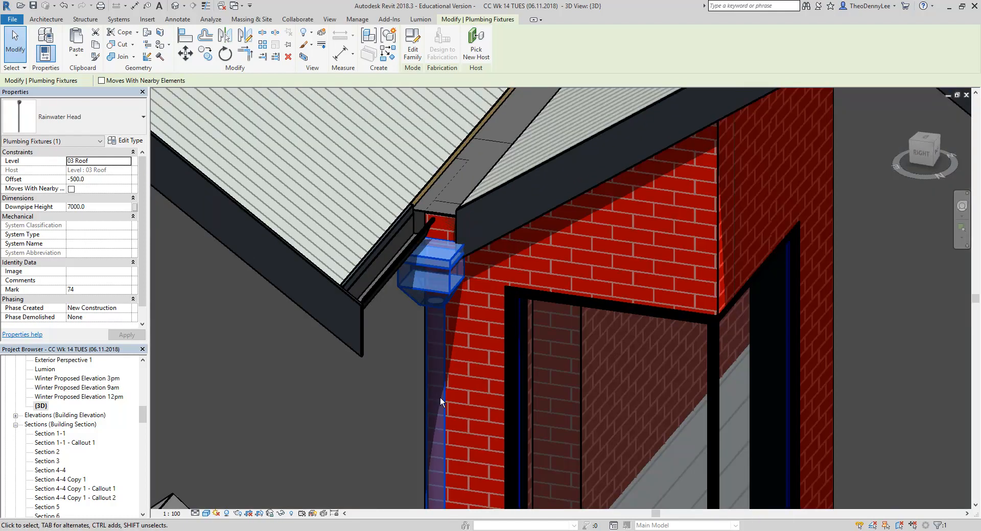
{"action": "scroll", "coordinate": [432, 256], "scroll_direction": "up", "scroll_amount": 4}
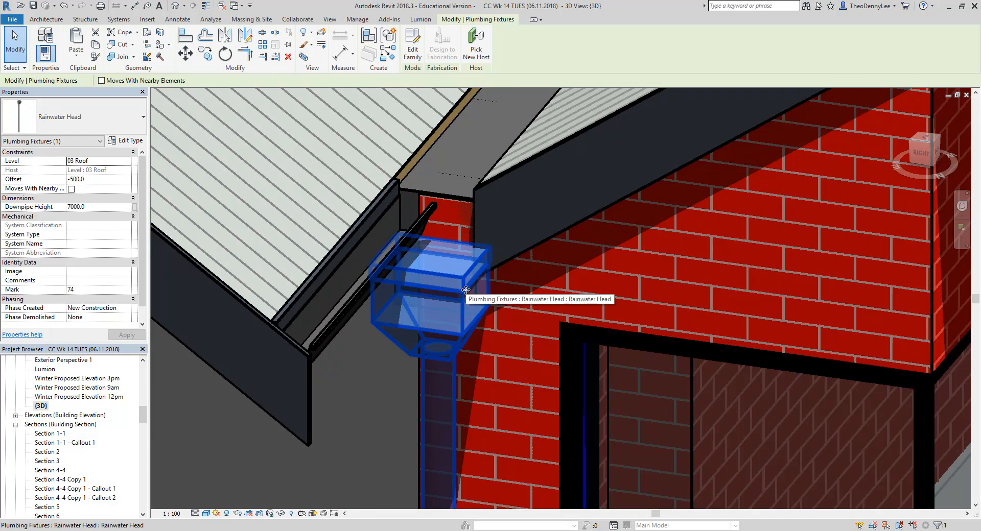
{"action": "scroll", "coordinate": [465, 290], "scroll_direction": "down", "scroll_amount": 4}
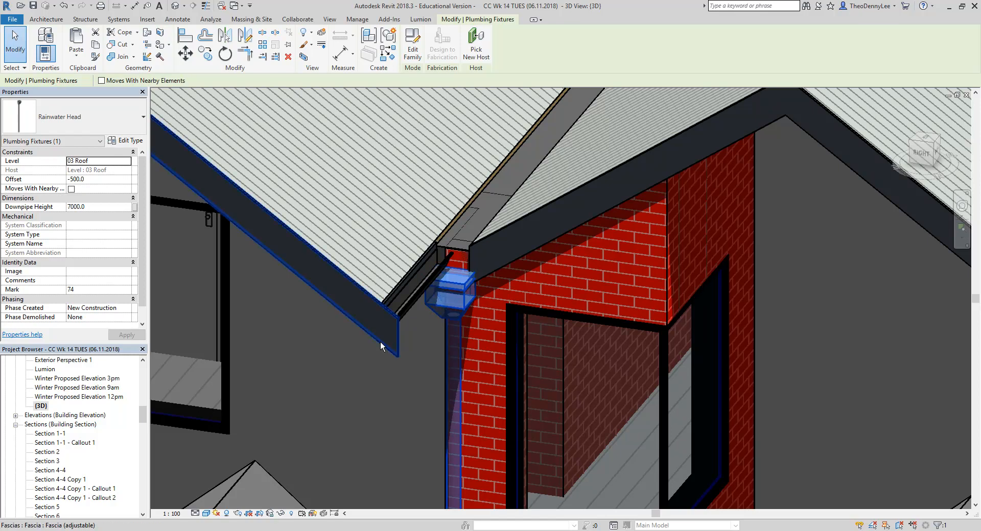
{"action": "key", "text": "Escape"}
{"action": "left_click", "coordinate": [455, 294]}
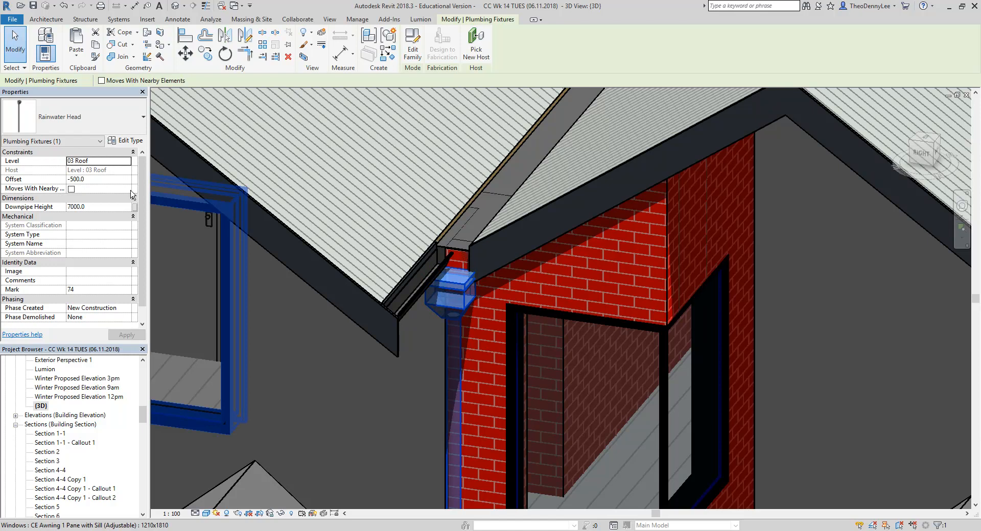
{"action": "left_click", "coordinate": [93, 207]}
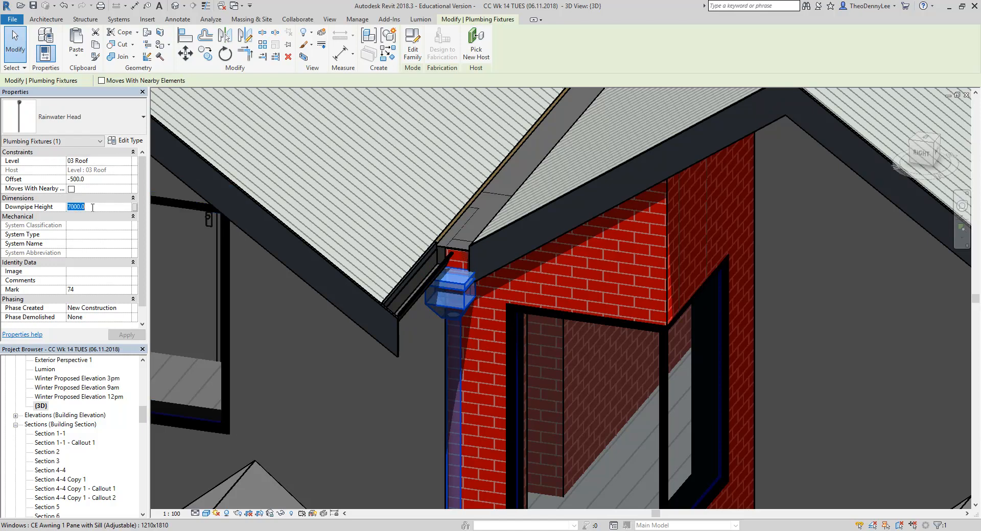
{"action": "type", "text": "3000"}
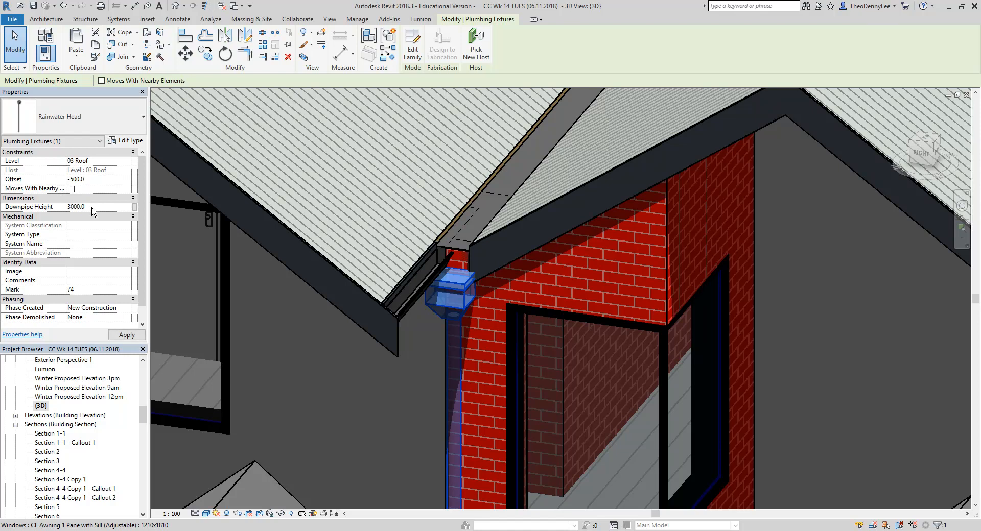
{"action": "scroll", "coordinate": [356, 369], "scroll_direction": "down", "scroll_amount": 2}
{"action": "middle_click_drag", "start_coordinate": [356, 369], "coordinate": [341, 206]}
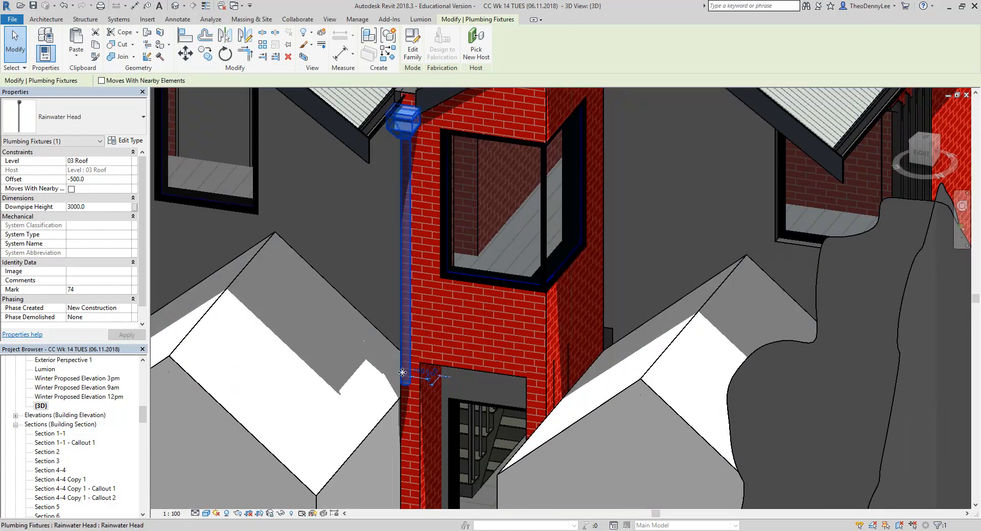
{"action": "scroll", "coordinate": [402, 381], "scroll_direction": "down", "scroll_amount": 1}
- Set the downpipe height of the selected rainwater head back to 7000 and deselect it
{"action": "left_click", "coordinate": [103, 207]}
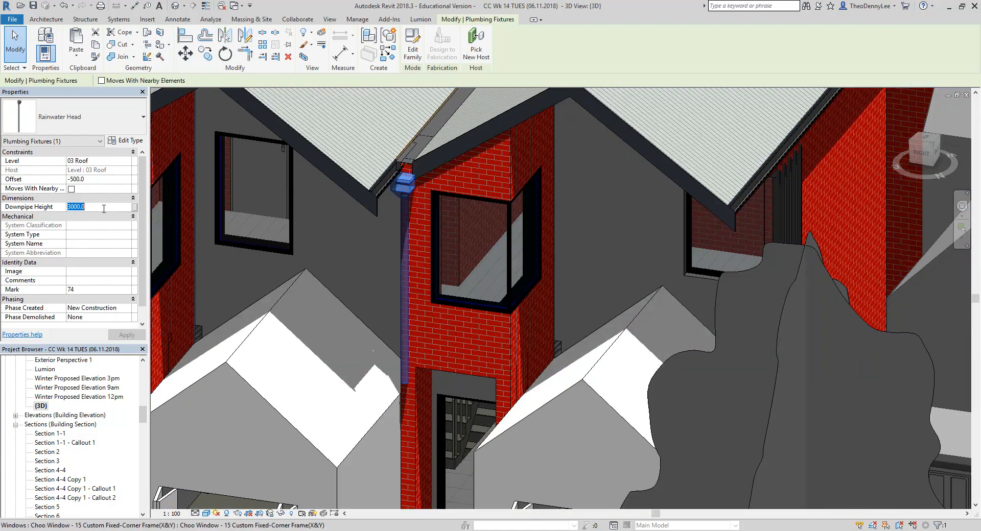
{"action": "type", "text": "70"}
{"action": "scroll", "coordinate": [339, 286], "scroll_direction": "up", "scroll_amount": 5}
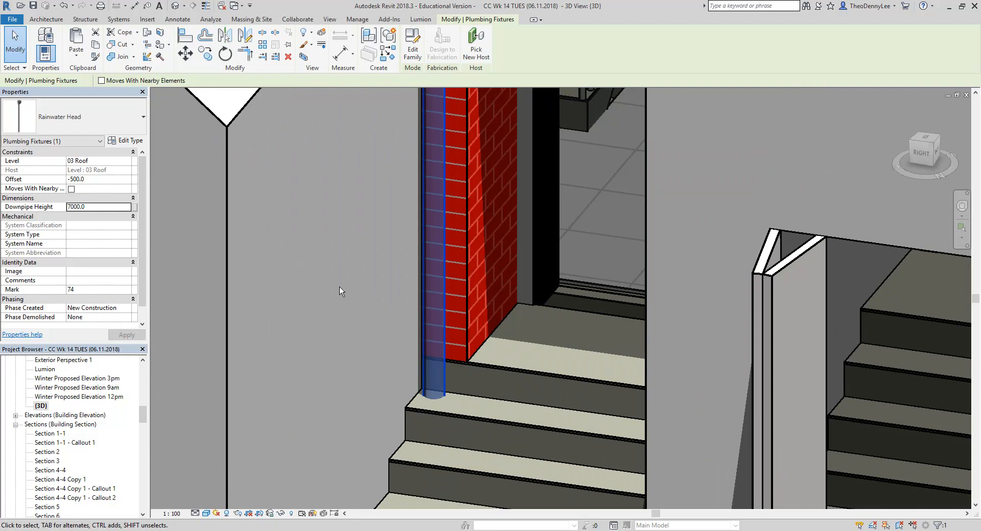
{"action": "key", "text": "Escape"}
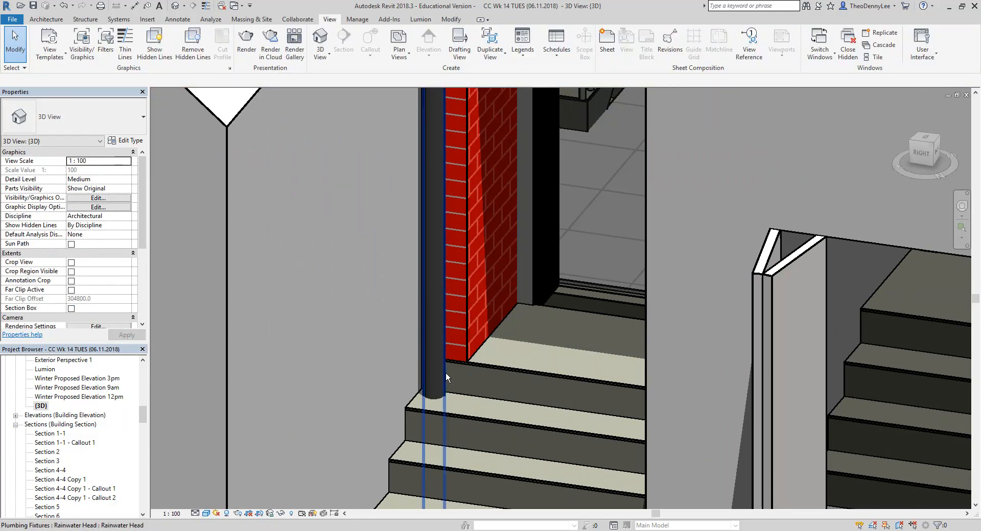
{"action": "scroll", "coordinate": [446, 372], "scroll_direction": "down", "scroll_amount": 5}
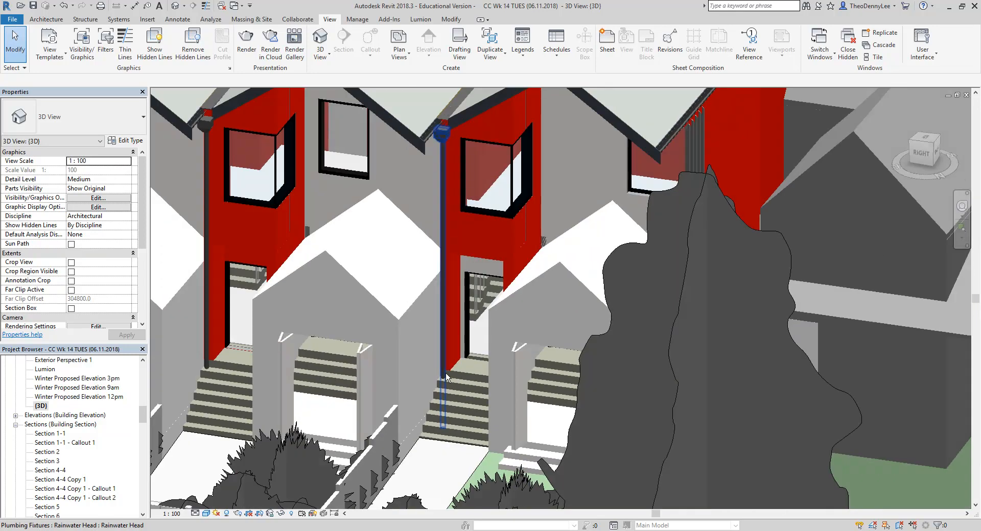
- Examine how the rainwater head meets the valley gutter and fascia gutter under the eaves, and view the row of roofs
{"action": "middle_click_drag", "start_coordinate": [418, 178], "coordinate": [534, 267]}
{"action": "scroll", "coordinate": [387, 280], "scroll_direction": "up", "scroll_amount": 4}
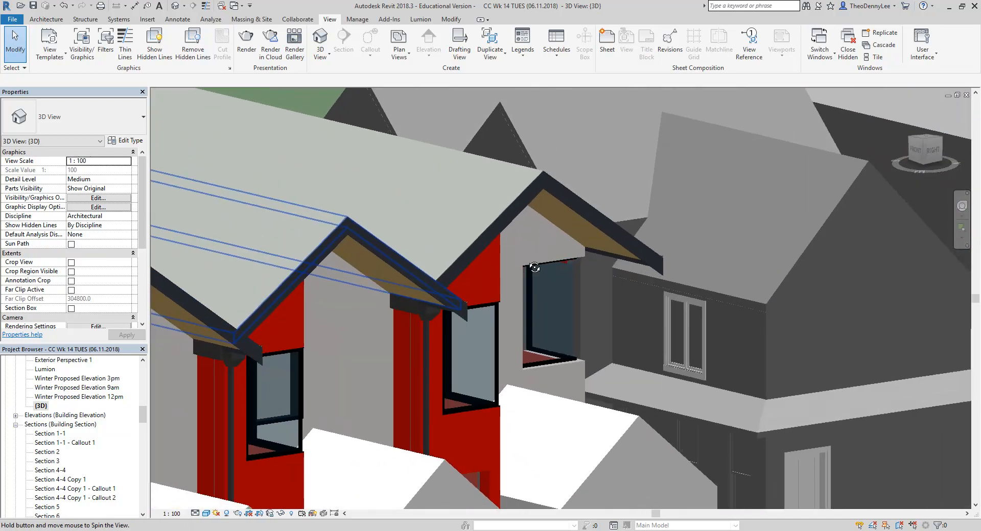
{"action": "scroll", "coordinate": [394, 321], "scroll_direction": "up", "scroll_amount": 6}
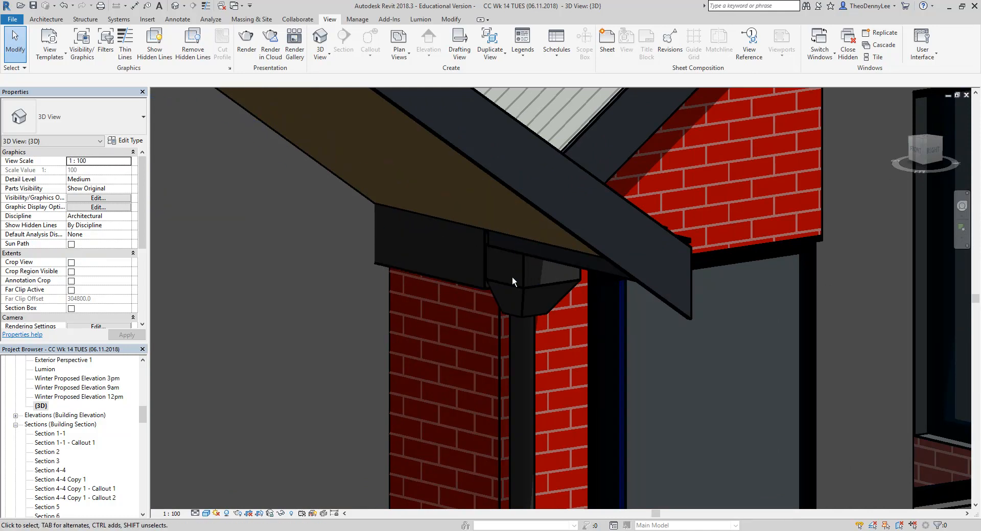
{"action": "left_click", "coordinate": [461, 280]}
{"action": "middle_click_drag", "start_coordinate": [449, 295], "coordinate": [287, 313], "text": "shift"}
{"action": "middle_click_drag", "start_coordinate": [218, 294], "coordinate": [435, 330]}
{"action": "scroll", "coordinate": [434, 329], "scroll_direction": "down", "scroll_amount": 2}
{"action": "middle_click_drag", "start_coordinate": [522, 235], "coordinate": [886, 391], "text": "shift"}
{"action": "middle_click_drag", "start_coordinate": [628, 316], "coordinate": [565, 343], "text": "shift"}
{"action": "middle_click_drag", "start_coordinate": [424, 381], "coordinate": [546, 397]}
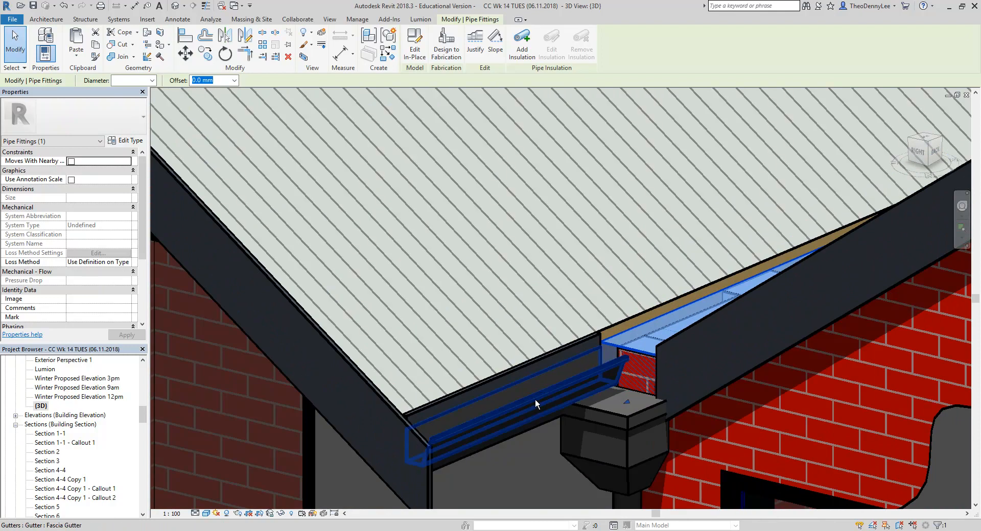
{"action": "left_click", "coordinate": [535, 398]}
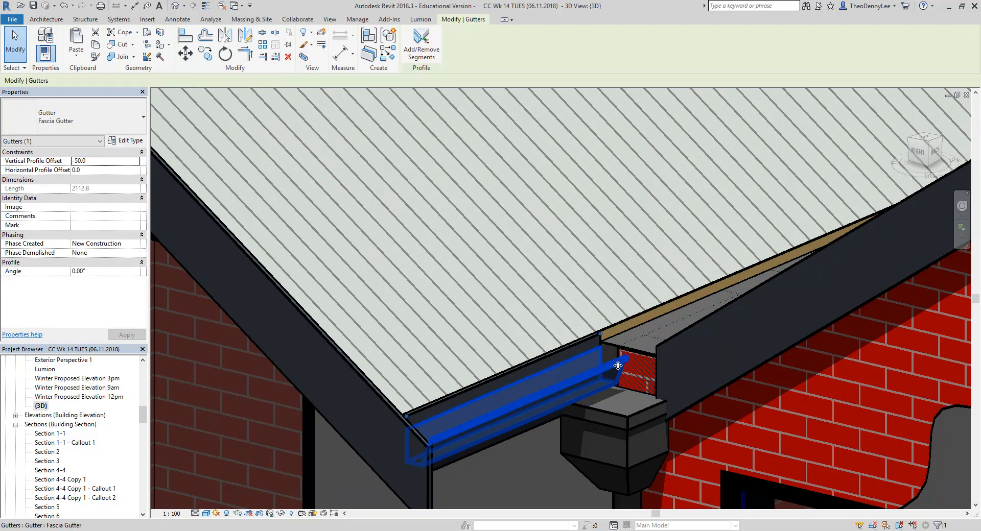
{"action": "scroll", "coordinate": [618, 365], "scroll_direction": "down", "scroll_amount": 4}
{"action": "middle_click_drag", "start_coordinate": [584, 406], "coordinate": [507, 390], "text": "shift"}
{"action": "key", "text": "Escape"}
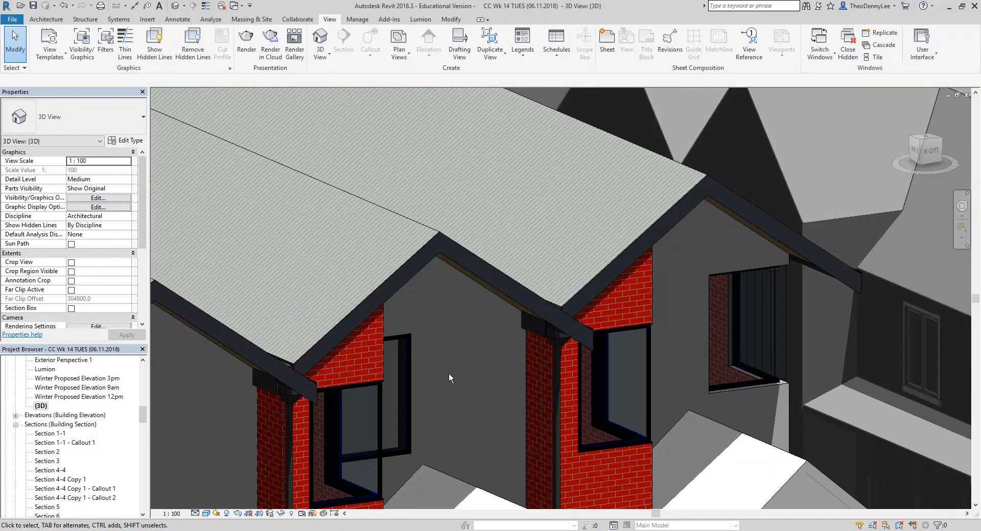
{"action": "scroll", "coordinate": [477, 366], "scroll_direction": "down", "scroll_amount": 4}
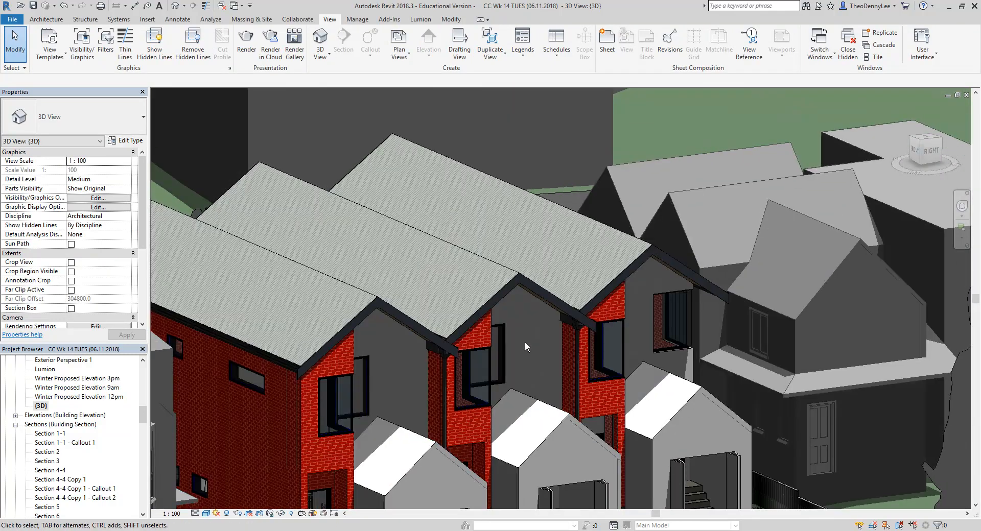
{"action": "scroll", "coordinate": [581, 323], "scroll_direction": "up", "scroll_amount": 3}
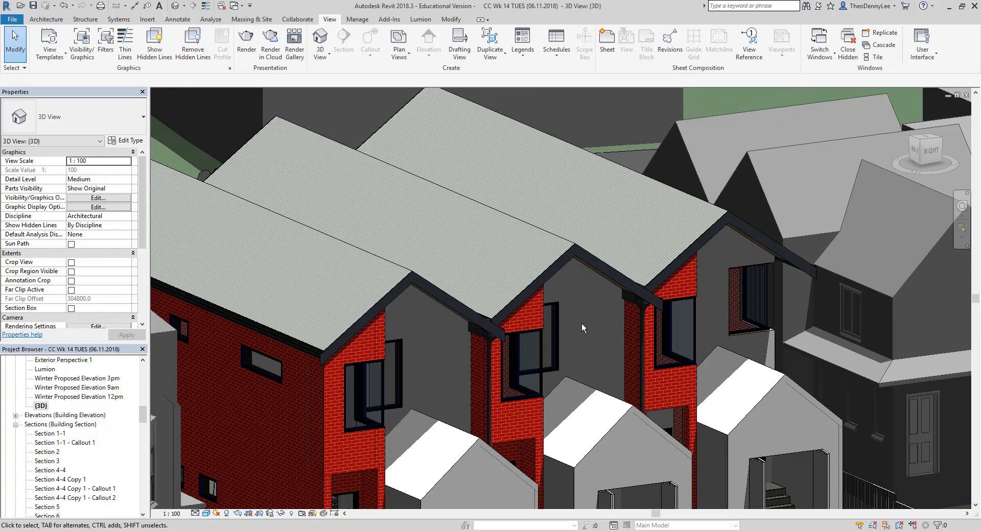
{"action": "scroll", "coordinate": [386, 354], "scroll_direction": "down", "scroll_amount": 1}
{"action": "middle_click_drag", "start_coordinate": [311, 349], "coordinate": [411, 322]}
- Create a legend view named Window Schedule and set its scale to 1:100
{"action": "left_click_drag", "start_coordinate": [143, 418], "coordinate": [143, 444]}
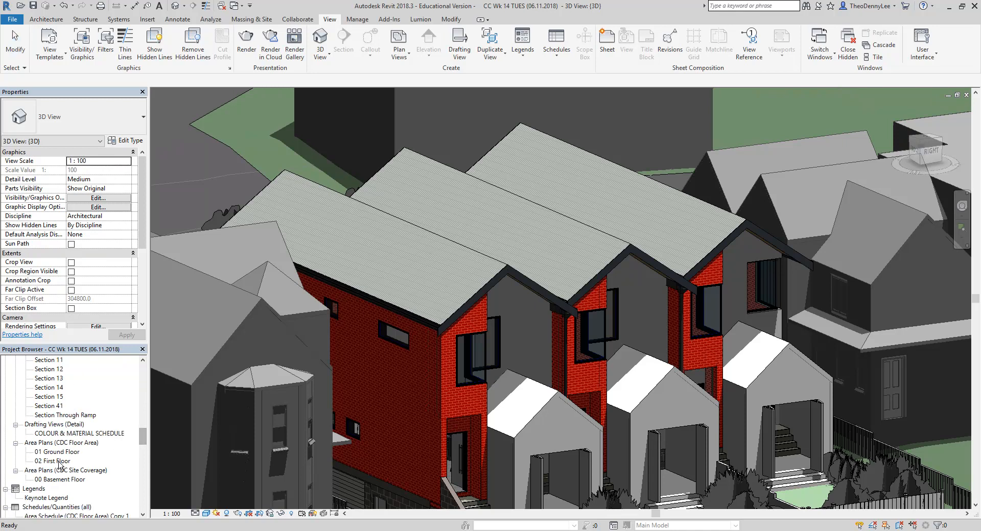
{"action": "scroll", "coordinate": [55, 498], "scroll_direction": "down", "scroll_amount": 2}
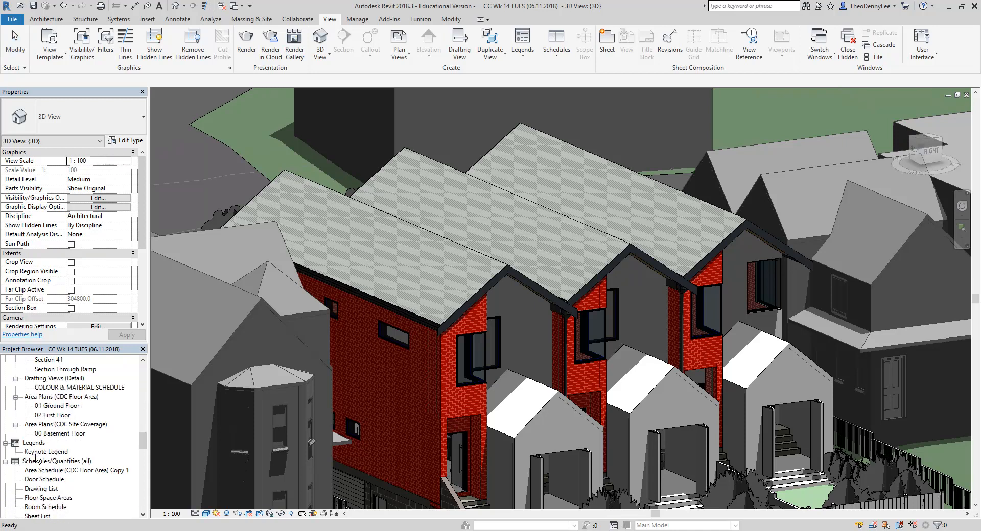
{"action": "right_click", "coordinate": [33, 444]}
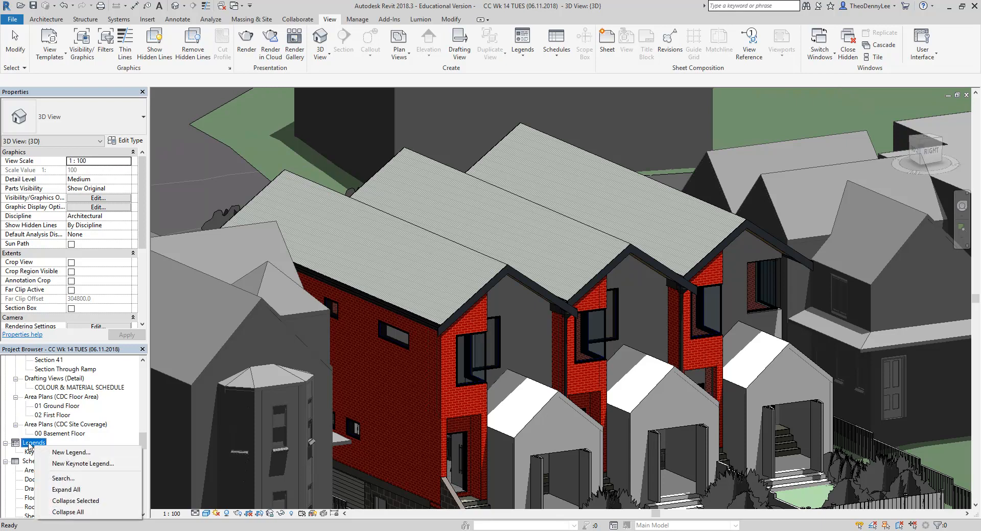
{"action": "left_click", "coordinate": [61, 453]}
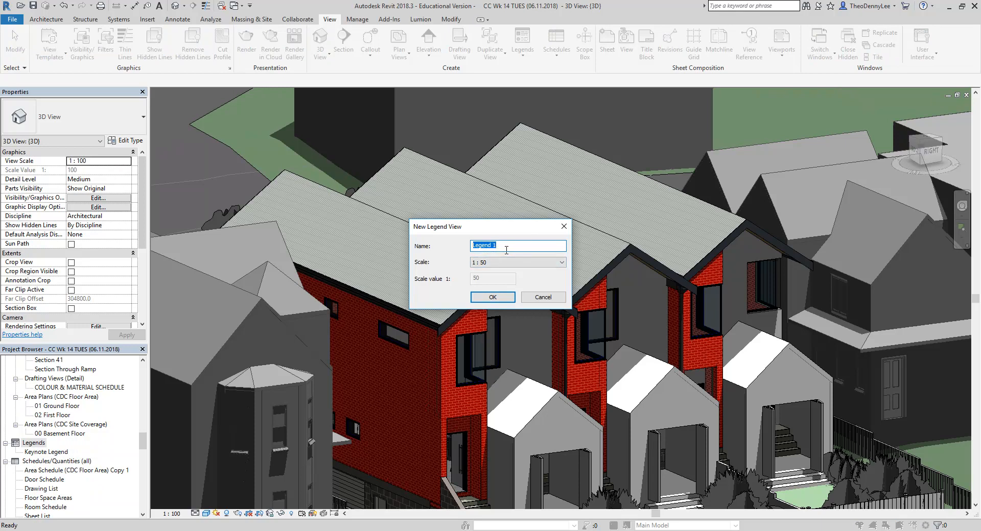
{"action": "type", "text": "Window Schedule"}
{"action": "key", "text": "Return"}
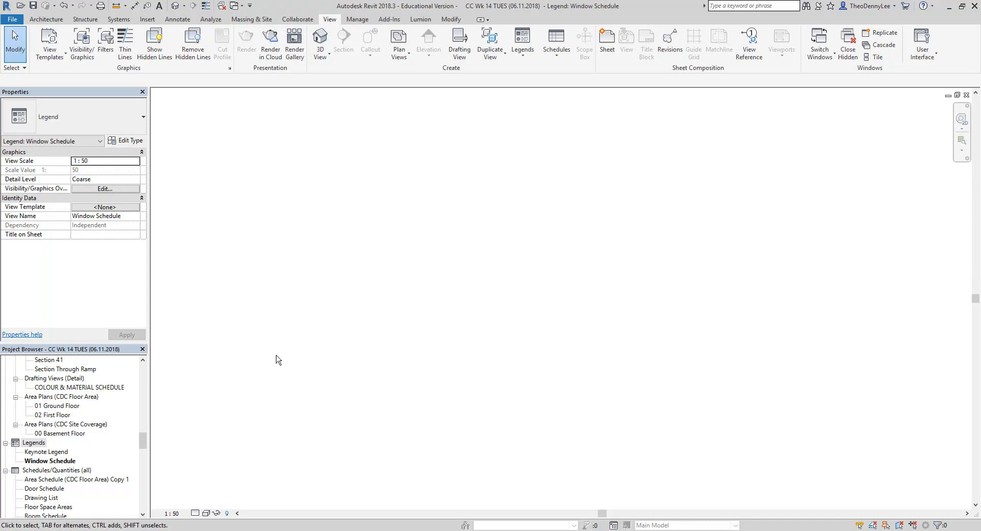
{"action": "left_click", "coordinate": [172, 513]}
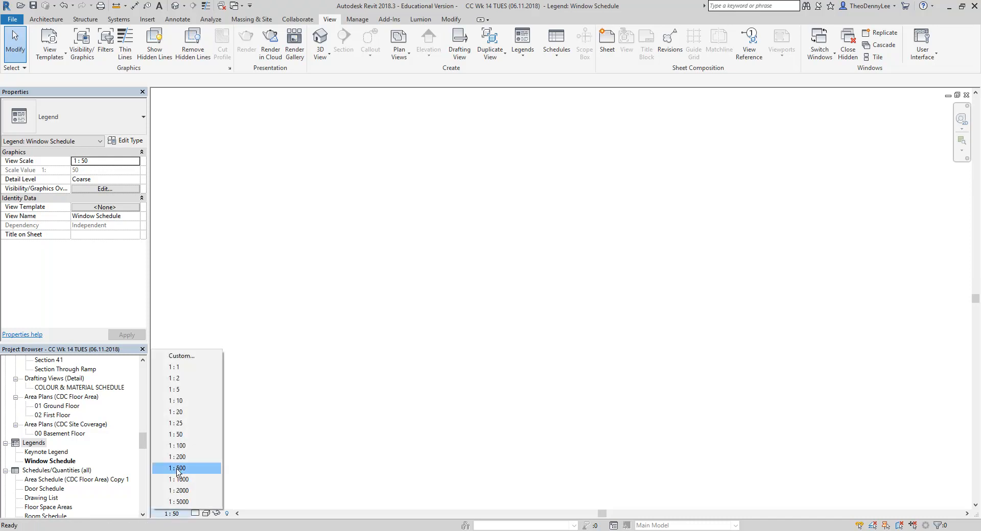
{"action": "left_click", "coordinate": [179, 446]}
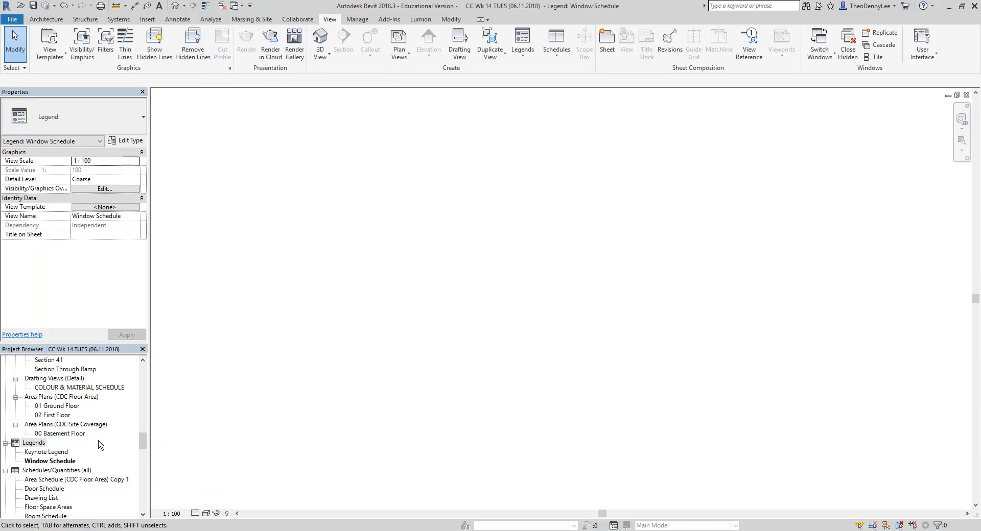
- Review the existing Window Schedule table and return to the Window Schedule legend
{"action": "scroll", "coordinate": [67, 443], "scroll_direction": "down", "scroll_amount": 1}
{"action": "scroll", "coordinate": [46, 496], "scroll_direction": "down", "scroll_amount": 1}
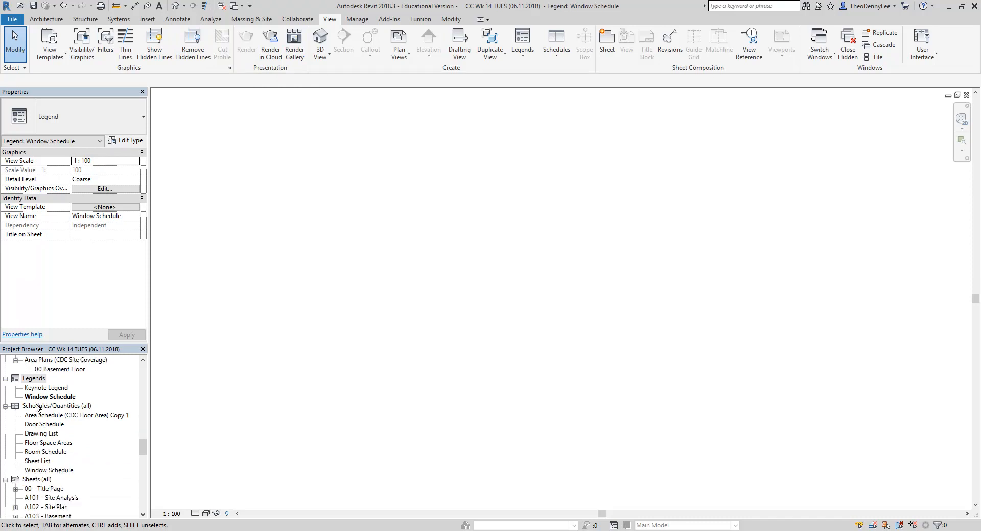
{"action": "double_click", "coordinate": [49, 470]}
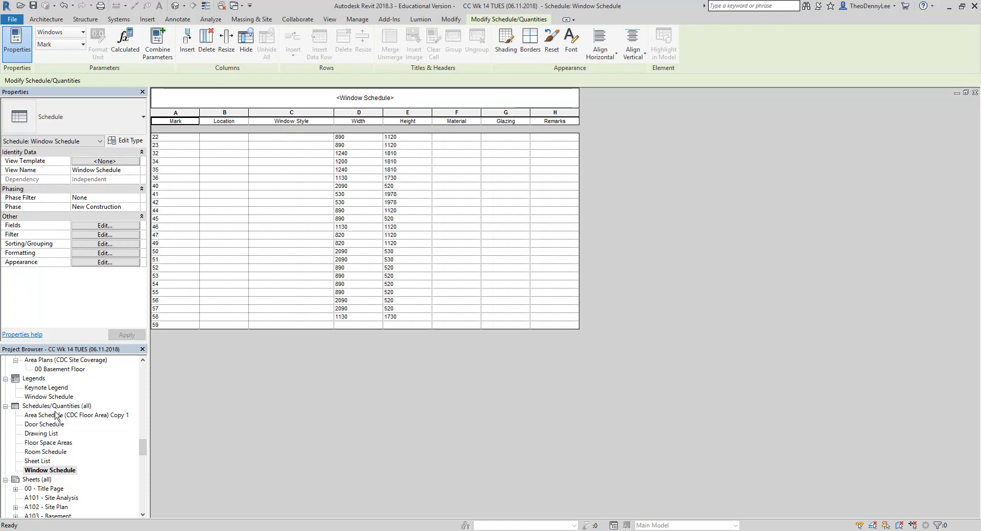
{"action": "double_click", "coordinate": [42, 397]}
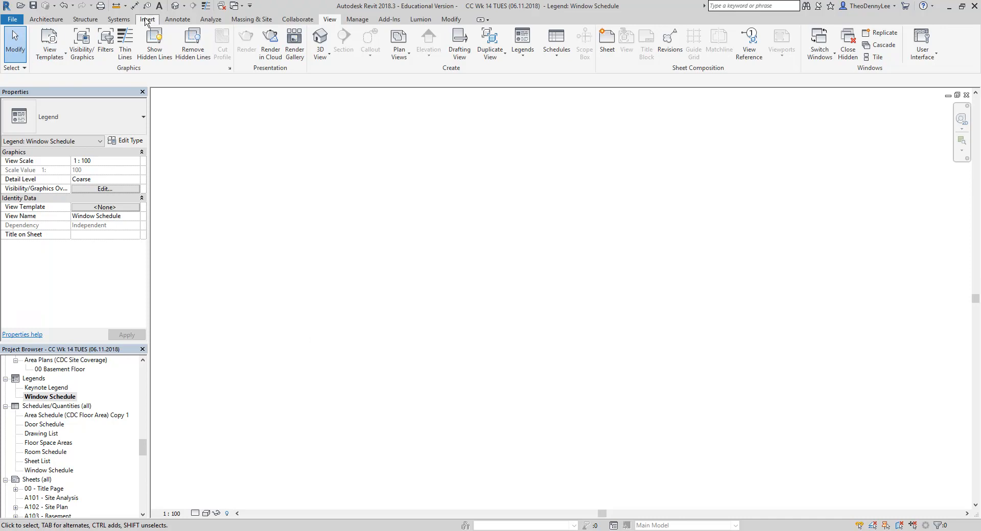
- Examine the families available as legend components, through to the window types at the end of the list
{"action": "left_click", "coordinate": [168, 22]}
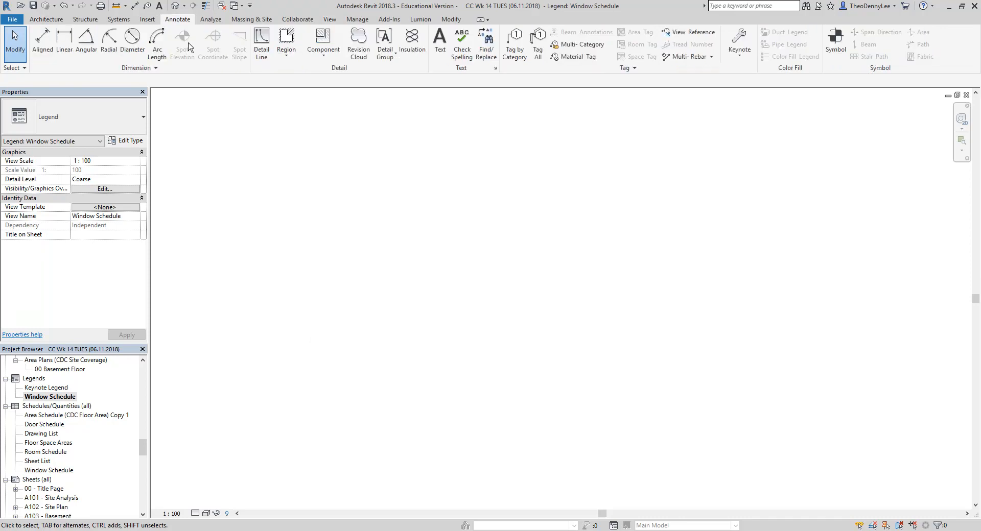
{"action": "left_click", "coordinate": [321, 58]}
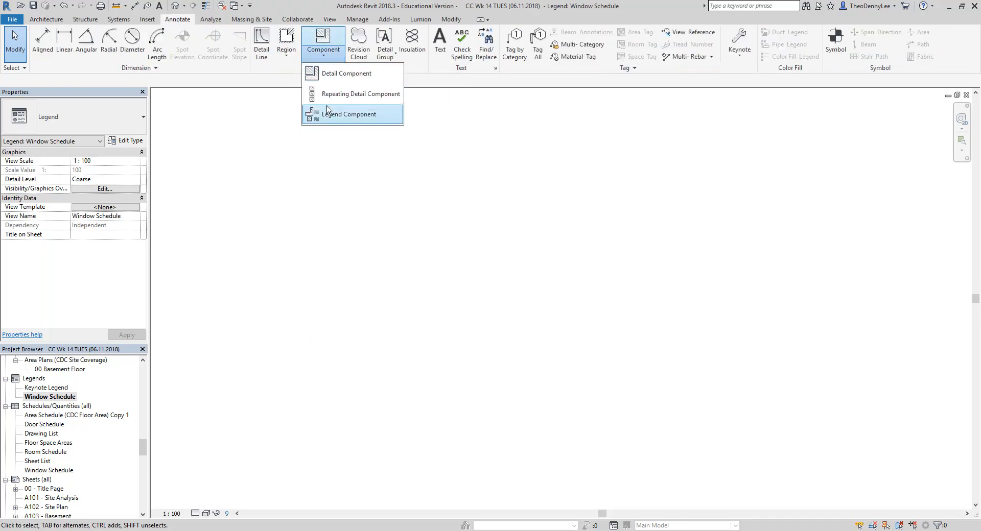
{"action": "left_click", "coordinate": [348, 114]}
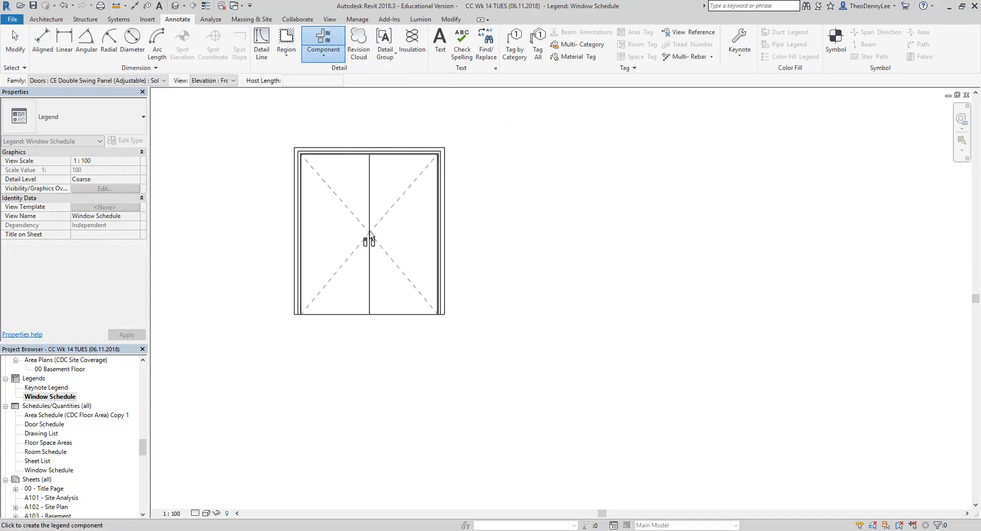
{"action": "left_click", "coordinate": [93, 81]}
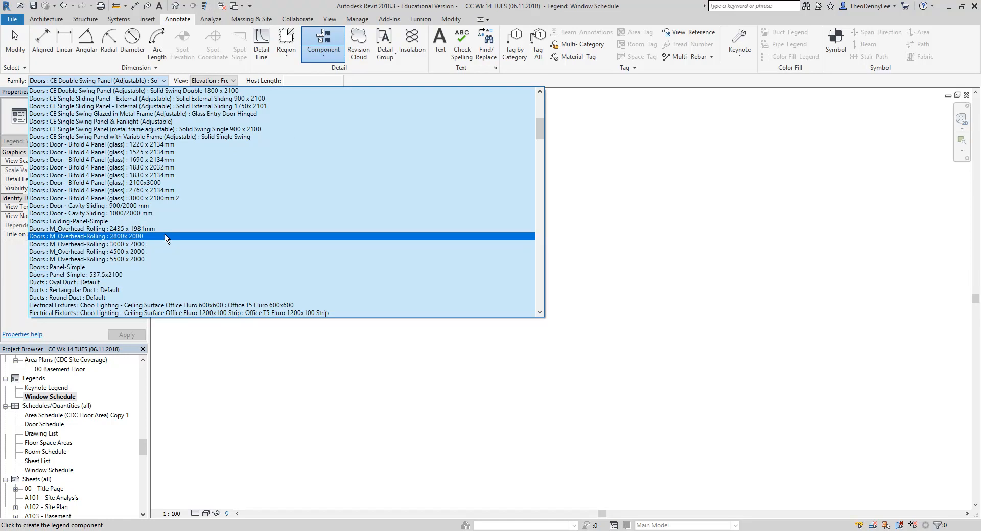
{"action": "scroll", "coordinate": [166, 237], "scroll_direction": "down", "scroll_amount": 5}
{"action": "scroll", "coordinate": [166, 238], "scroll_direction": "down", "scroll_amount": 20}
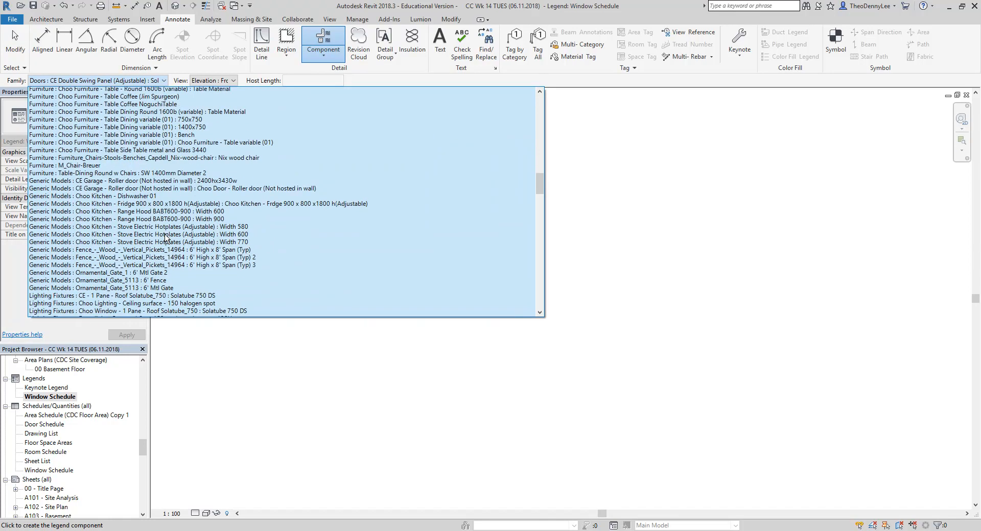
{"action": "scroll", "coordinate": [166, 238], "scroll_direction": "down", "scroll_amount": 20}
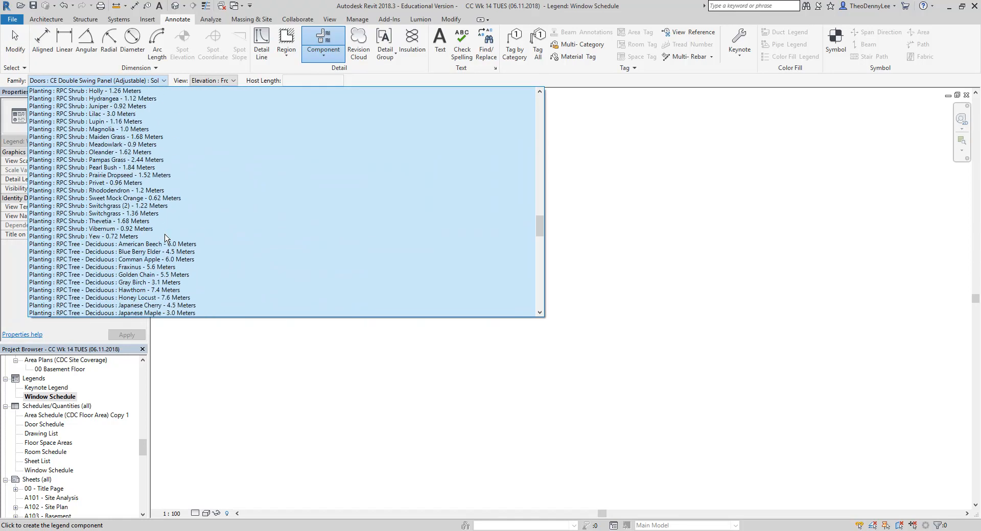
{"action": "scroll", "coordinate": [166, 237], "scroll_direction": "down", "scroll_amount": 20}
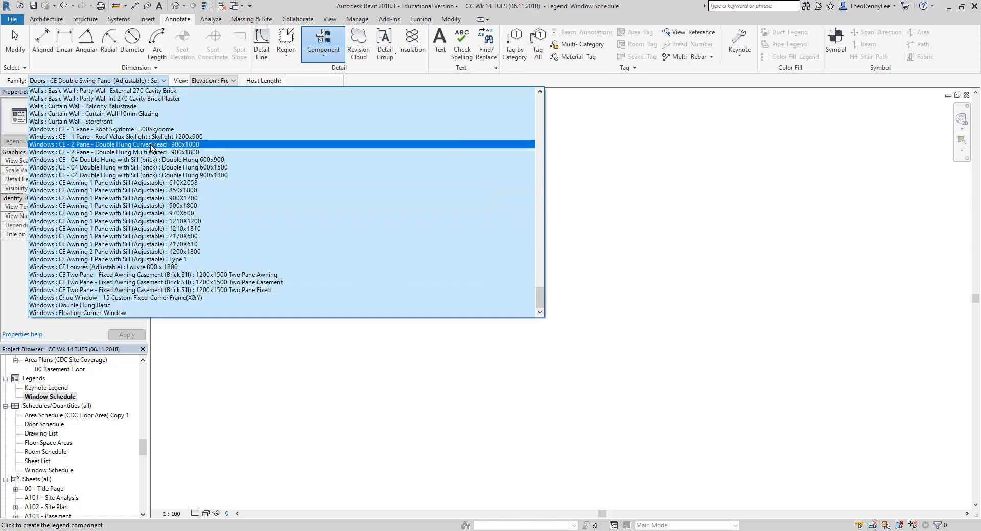
{"action": "left_click", "coordinate": [136, 85]}
{"action": "right_click", "coordinate": [377, 192]}
{"action": "left_click", "coordinate": [449, 198]}
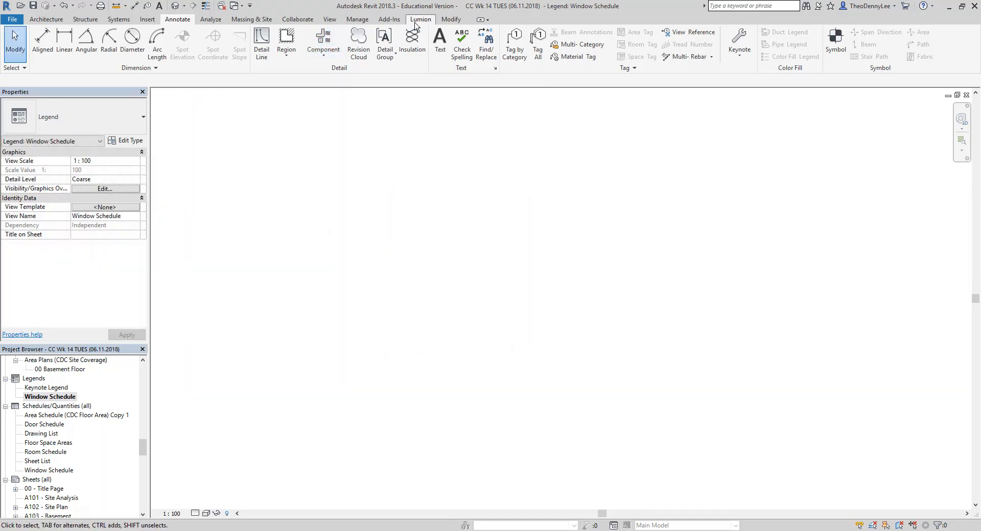
- Purge all unused views, families and styles from the project with every item checked
{"action": "left_click", "coordinate": [359, 20]}
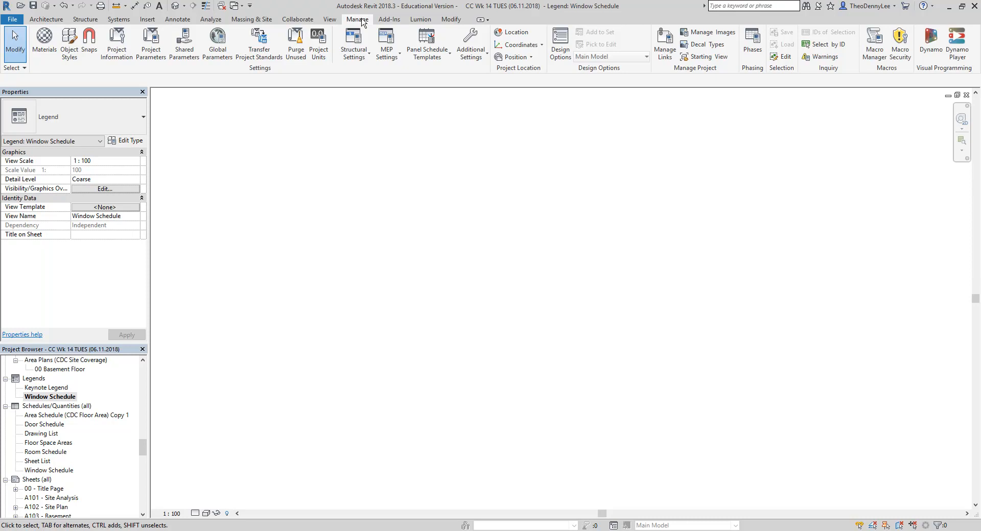
{"action": "left_click", "coordinate": [297, 51]}
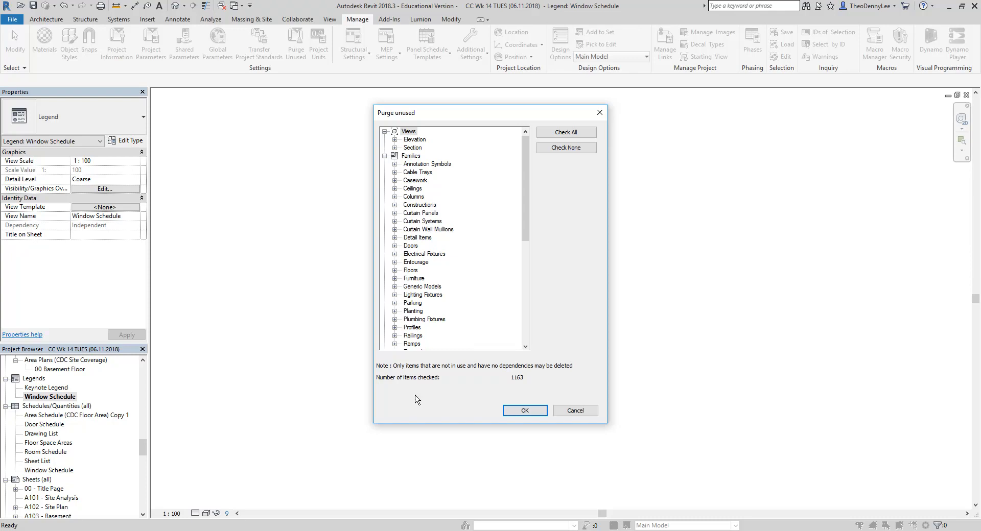
{"action": "left_click", "coordinate": [567, 134]}
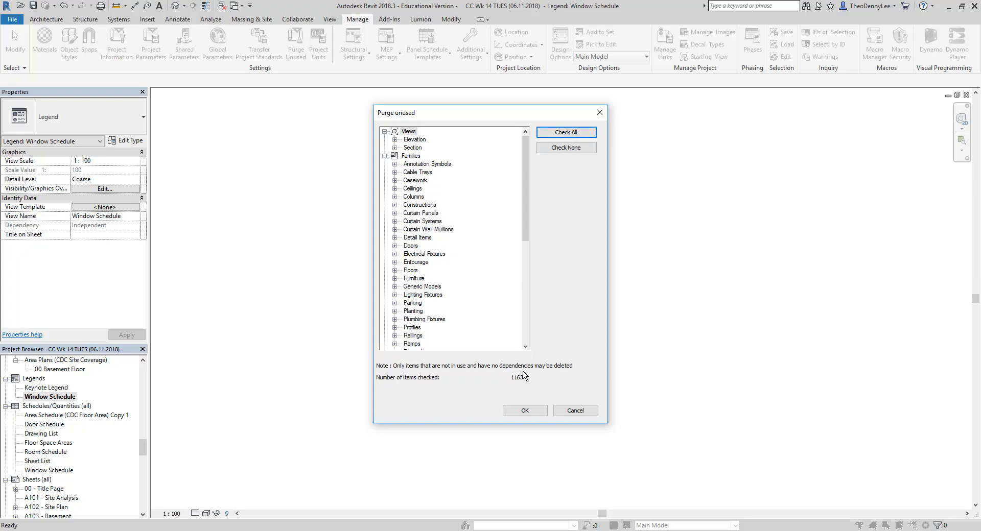
{"action": "left_click", "coordinate": [521, 411]}
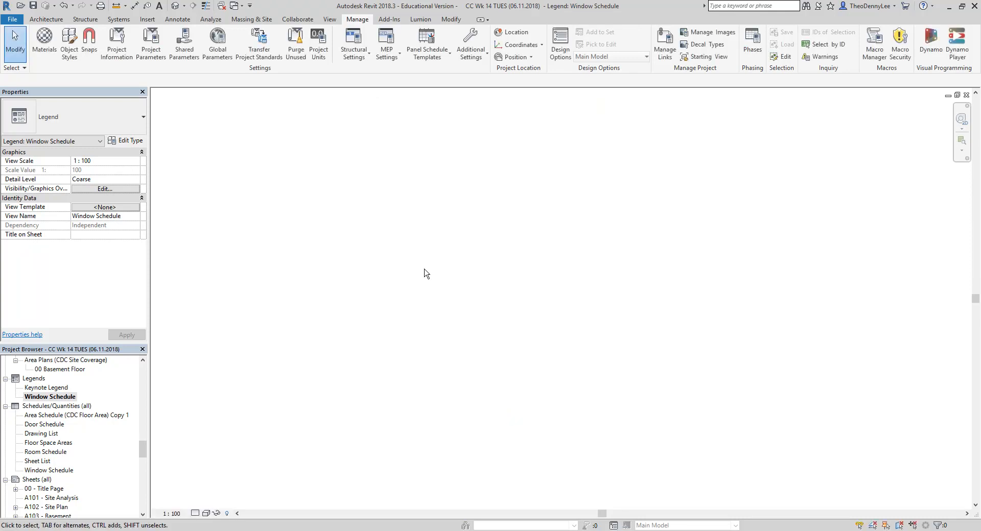
- Repeat Purge Unused to clear the leftover unused materials until nothing remains to purge
{"action": "left_click", "coordinate": [295, 44]}
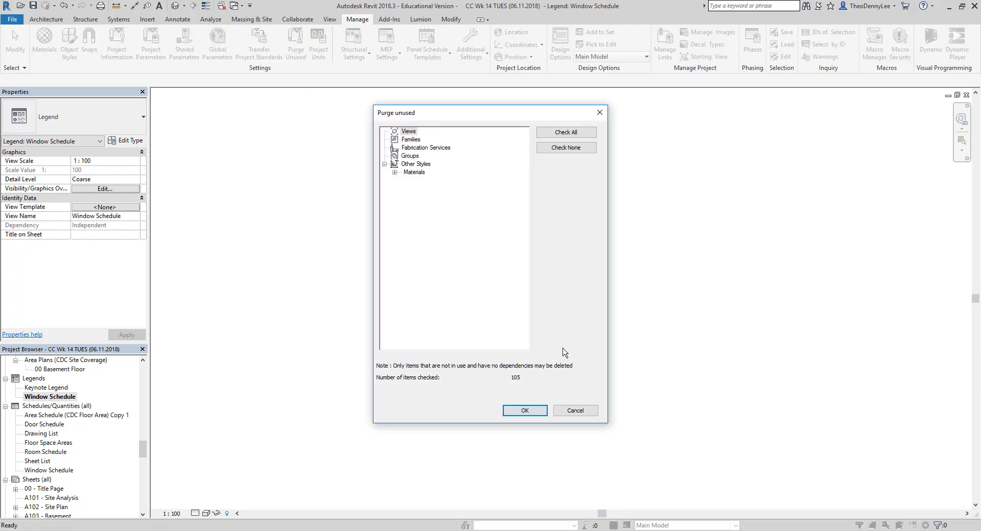
{"action": "left_click", "coordinate": [570, 148]}
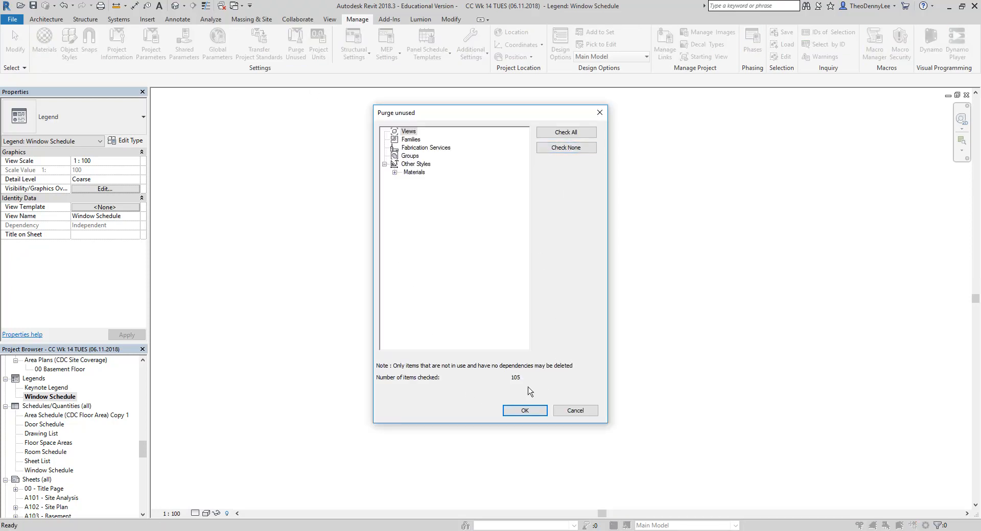
{"action": "left_click", "coordinate": [523, 413]}
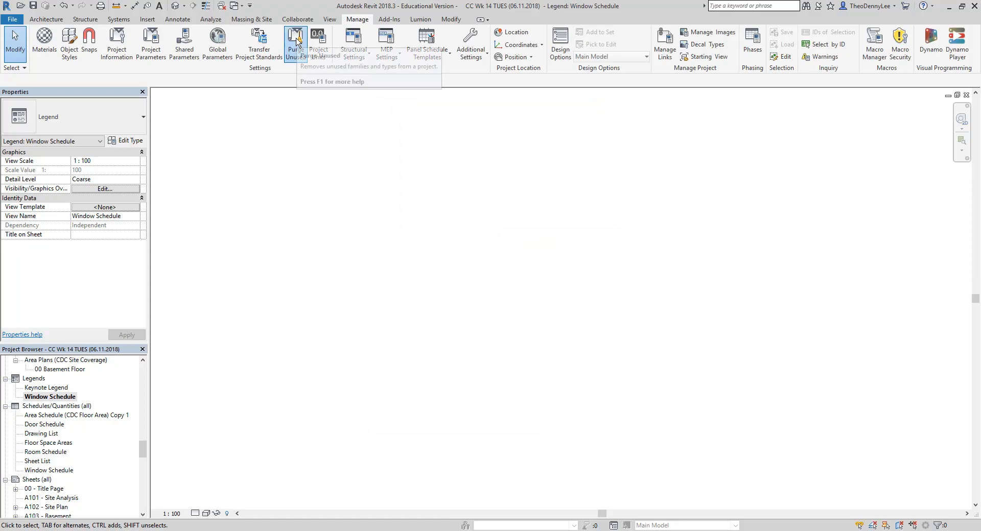
{"action": "left_click", "coordinate": [289, 51]}
{"action": "left_click", "coordinate": [525, 411]}
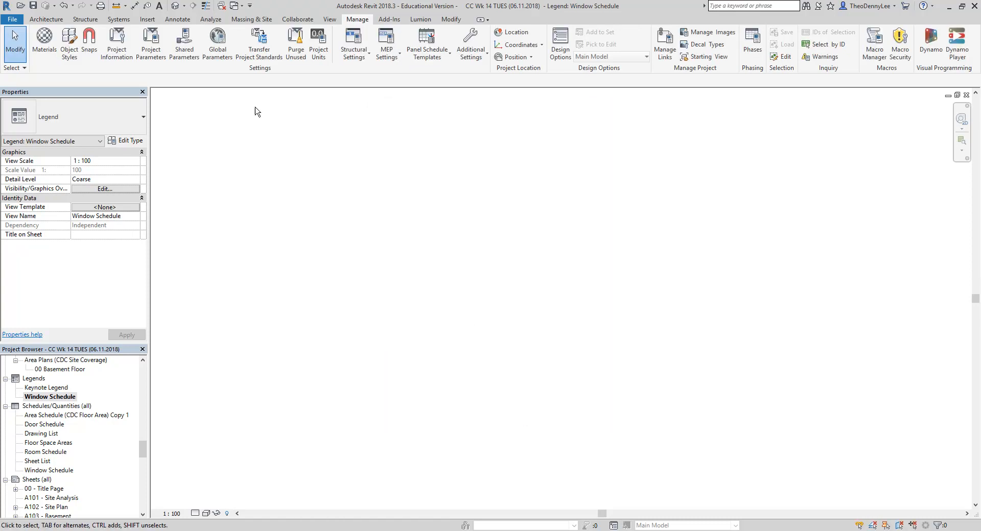
{"action": "left_click", "coordinate": [295, 48]}
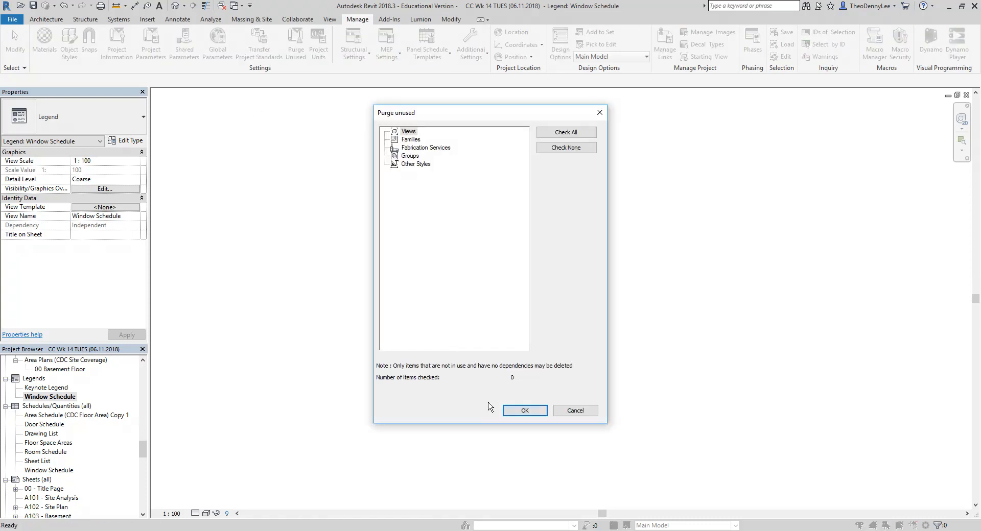
{"action": "left_click", "coordinate": [525, 411]}
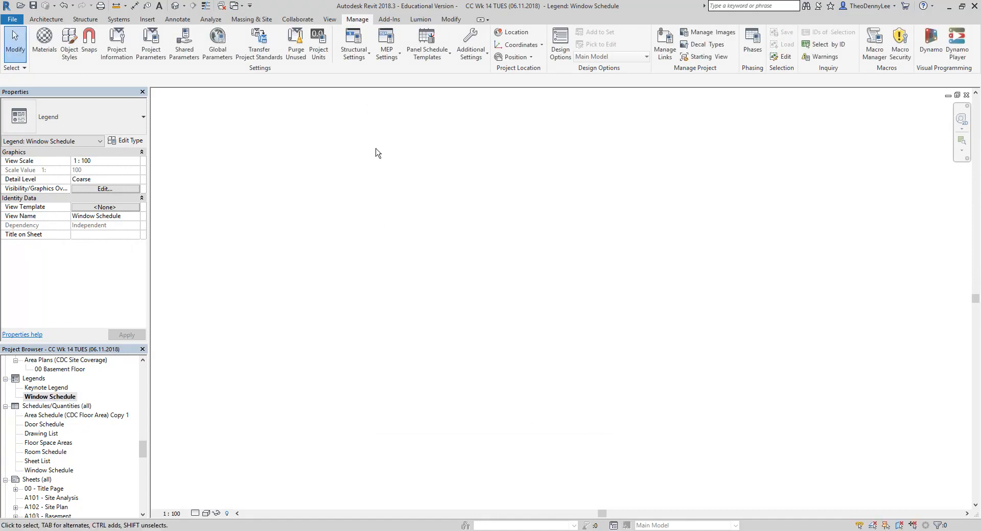
- Start a legend component with the window type CE Awning 1 Pane with Sill (Adjustable) : 610X2058
{"action": "left_click", "coordinate": [177, 19]}
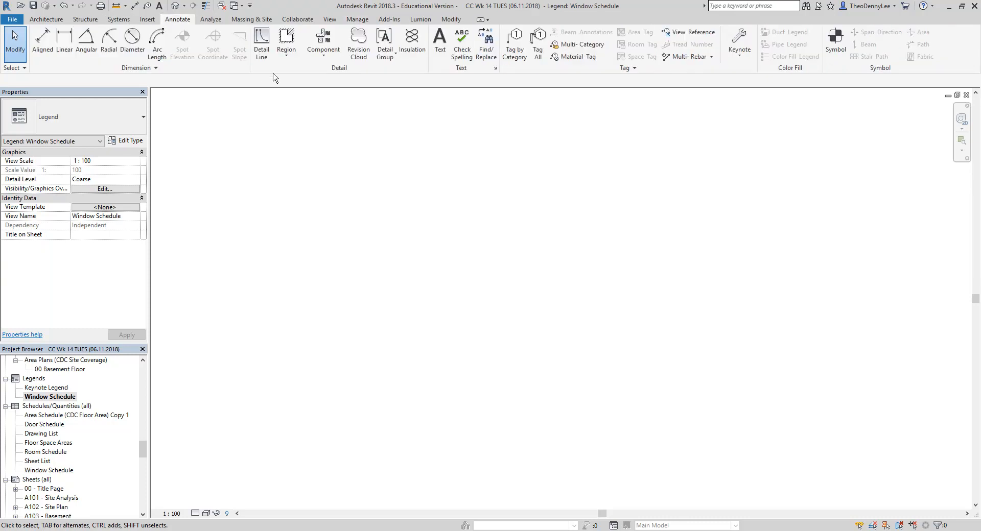
{"action": "left_click", "coordinate": [321, 60]}
{"action": "left_click", "coordinate": [339, 118]}
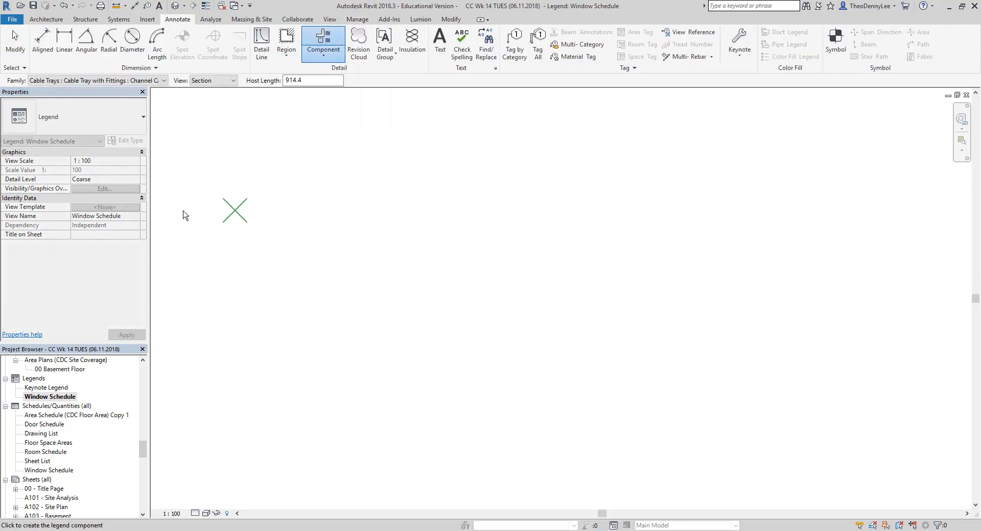
{"action": "left_click", "coordinate": [144, 81]}
{"action": "left_click_drag", "start_coordinate": [496, 129], "coordinate": [494, 314]}
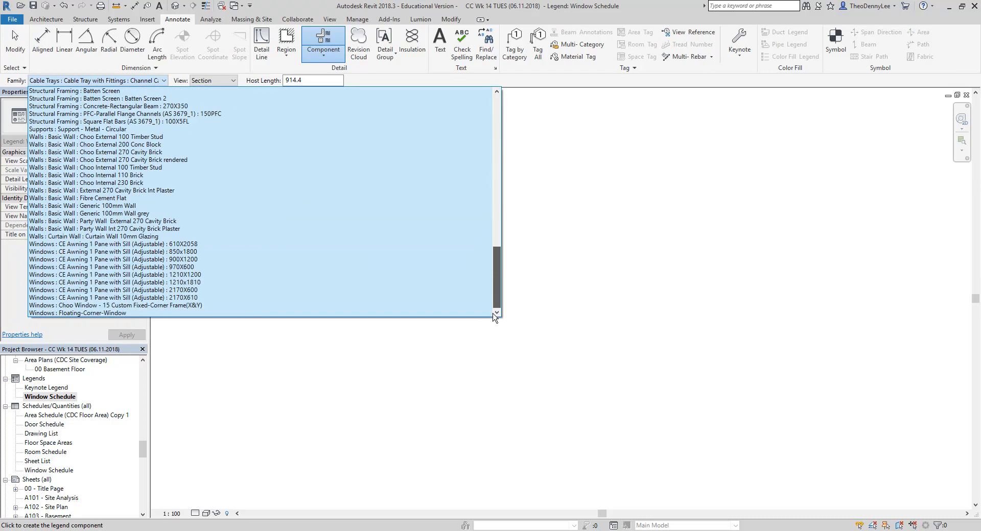
{"action": "left_click_drag", "start_coordinate": [494, 316], "coordinate": [504, 92]}
{"action": "left_click_drag", "start_coordinate": [497, 148], "coordinate": [493, 290]}
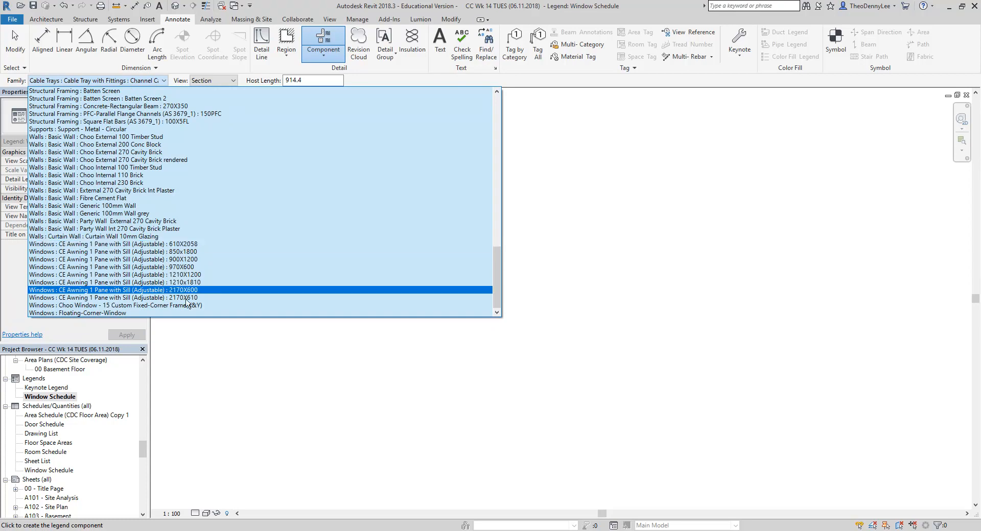
{"action": "left_click", "coordinate": [178, 244]}
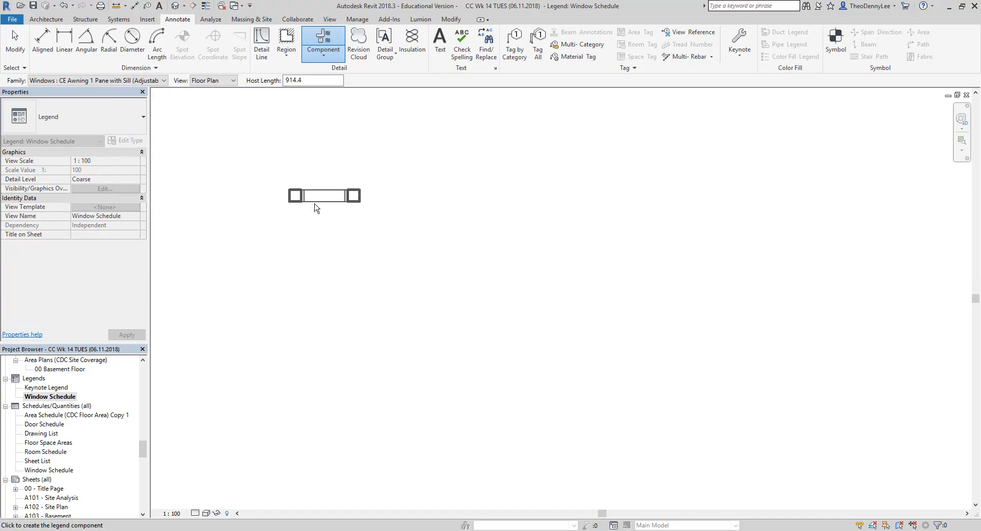
- Set the legend component's view to Elevation : Front and place one awning window in the legend
{"action": "left_click", "coordinate": [220, 82]}
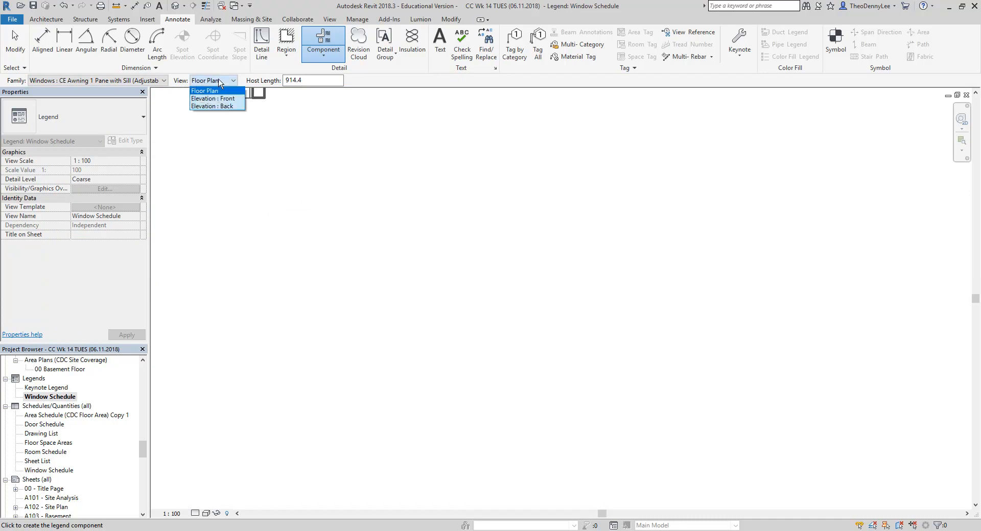
{"action": "left_click", "coordinate": [216, 98]}
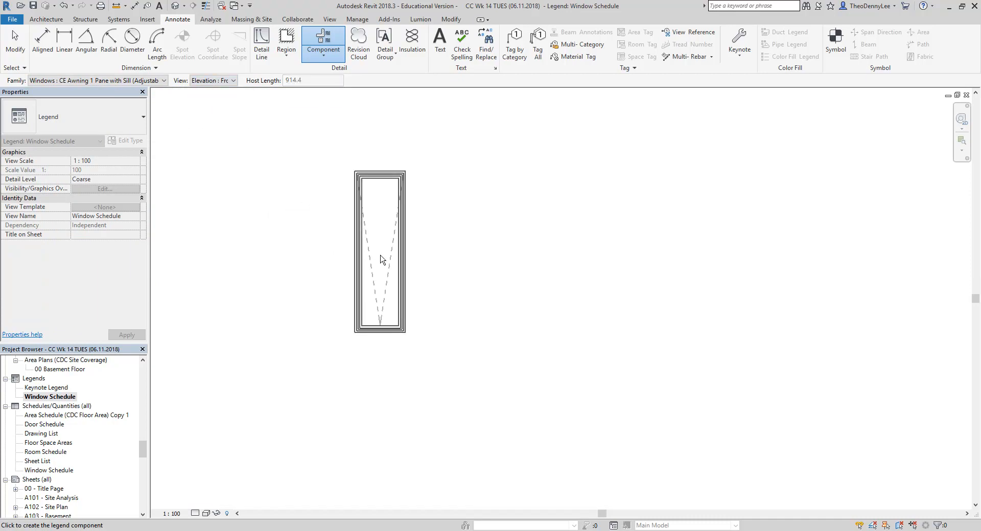
{"action": "left_click", "coordinate": [380, 259]}
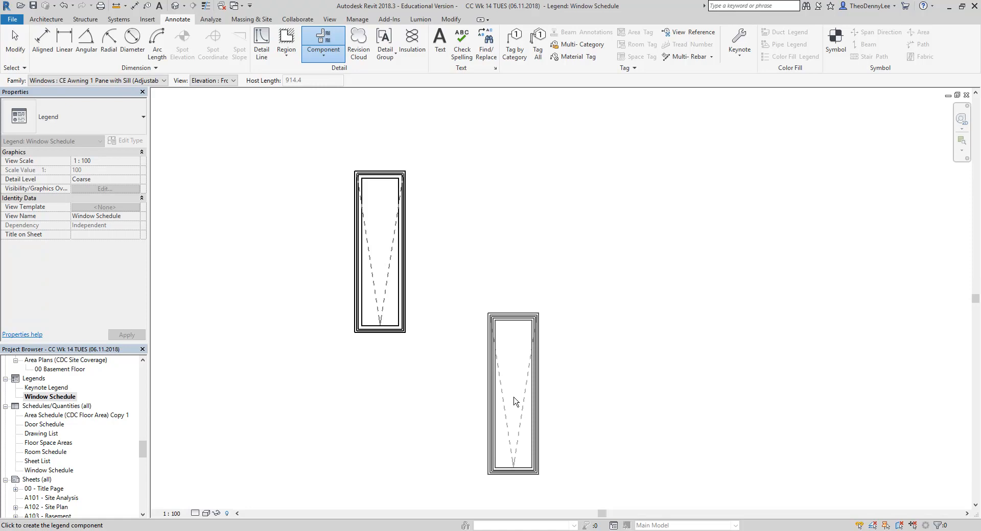
{"action": "scroll", "coordinate": [472, 276], "scroll_direction": "down", "scroll_amount": 1}
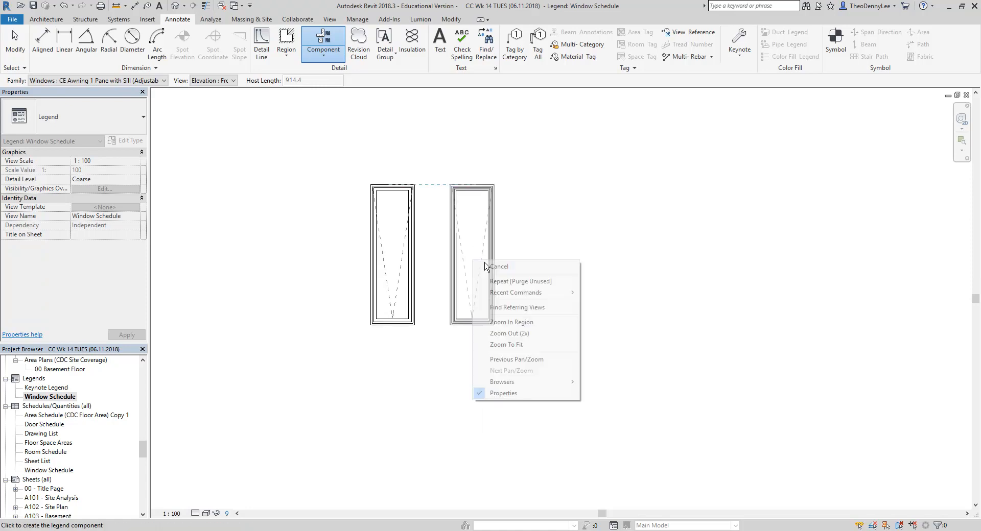
{"action": "key", "text": "Escape"}
{"action": "left_click", "coordinate": [390, 306]}
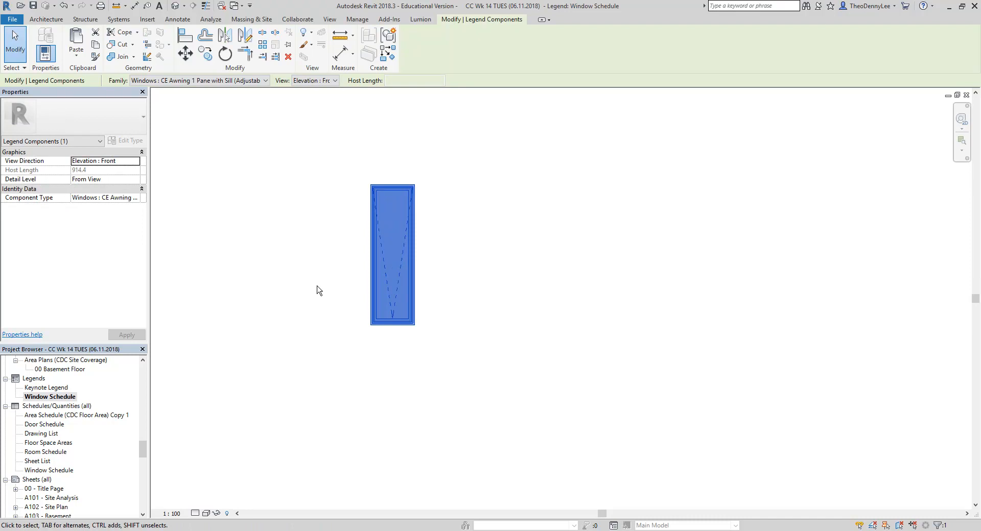
{"action": "key", "text": "Escape"}
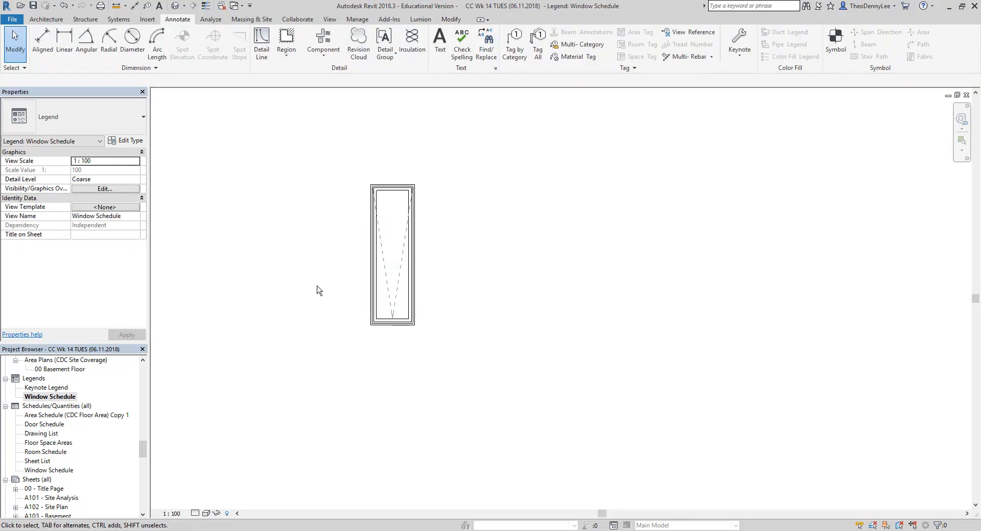
- Draw a long horizontal reference plane below the awning window, extending past both of its sides
{"action": "scroll", "coordinate": [320, 292], "scroll_direction": "down", "scroll_amount": 2}
{"action": "middle_click_drag", "start_coordinate": [322, 295], "coordinate": [355, 301]}
{"action": "scroll", "coordinate": [366, 272], "scroll_direction": "up", "scroll_amount": 1}
{"action": "scroll", "coordinate": [378, 305], "scroll_direction": "up", "scroll_amount": 1}
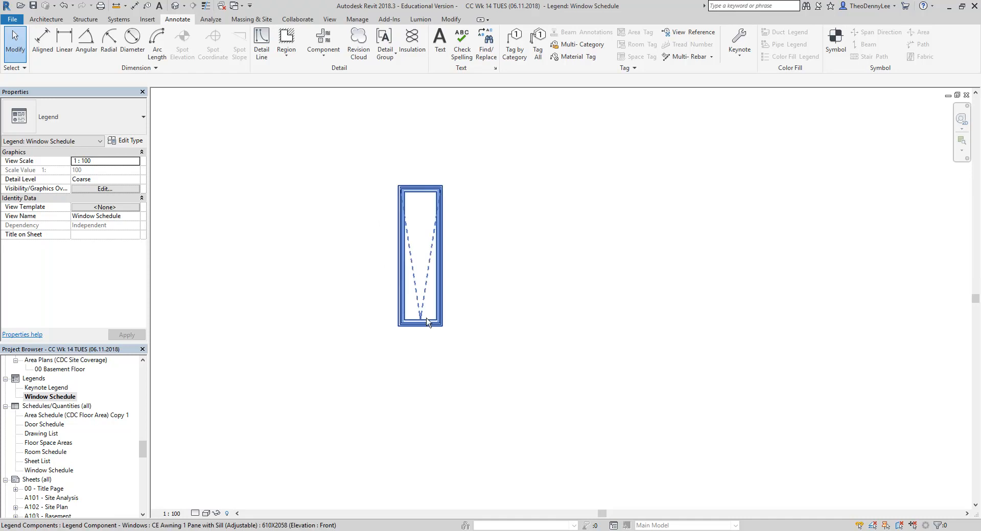
{"action": "middle_click_drag", "start_coordinate": [309, 256], "coordinate": [307, 251]}
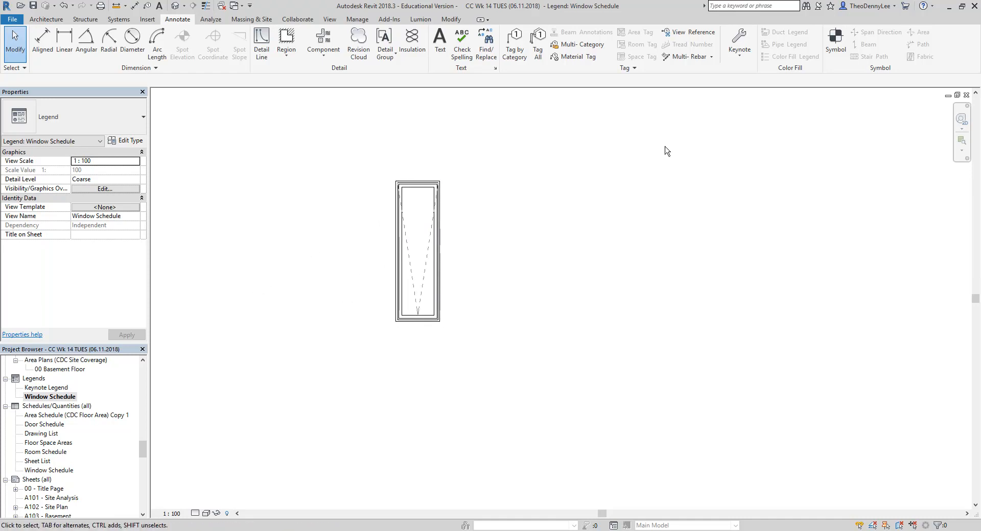
{"action": "left_click", "coordinate": [53, 20]}
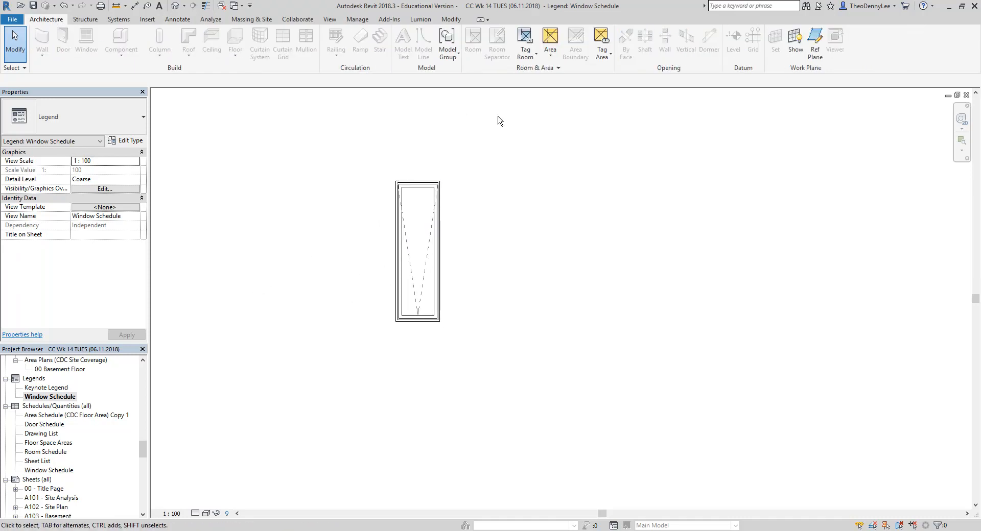
{"action": "left_click", "coordinate": [815, 45]}
{"action": "scroll", "coordinate": [337, 386], "scroll_direction": "down", "scroll_amount": 2}
{"action": "left_click", "coordinate": [281, 387]}
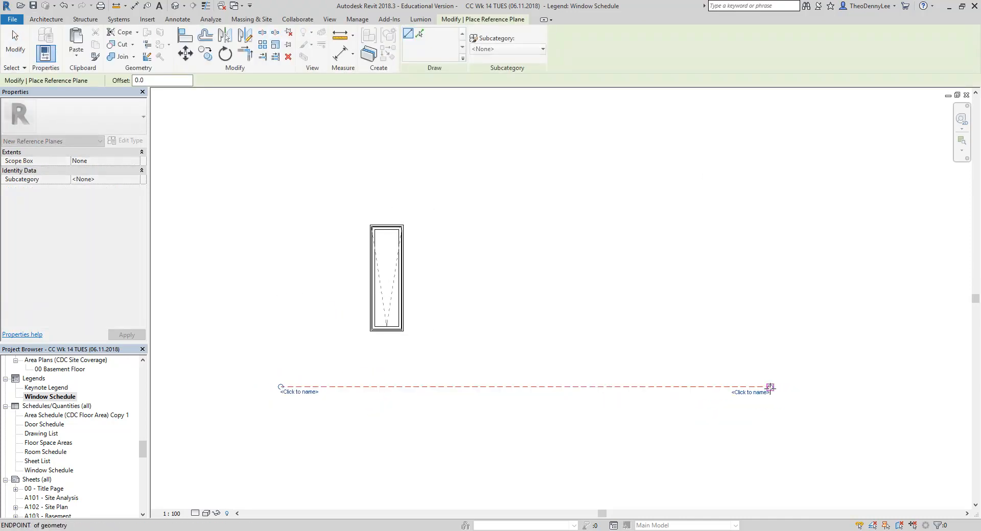
{"action": "left_click", "coordinate": [770, 387]}
{"action": "right_click", "coordinate": [504, 241]}
{"action": "left_click", "coordinate": [511, 250]}
- Add an aligned dimension from the reference plane to the window's second-outermost bottom frame line, placed to the left of the window
{"action": "scroll", "coordinate": [431, 341], "scroll_direction": "up", "scroll_amount": 1}
{"action": "scroll", "coordinate": [431, 340], "scroll_direction": "up", "scroll_amount": 1}
{"action": "middle_click_drag", "start_coordinate": [241, 239], "coordinate": [325, 238]}
{"action": "left_click", "coordinate": [135, 7]}
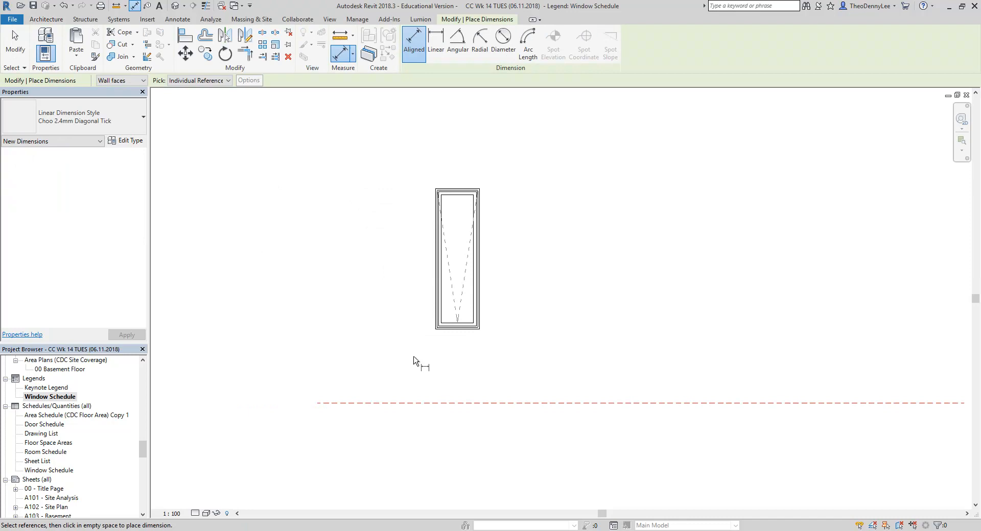
{"action": "left_click", "coordinate": [388, 403]}
{"action": "scroll", "coordinate": [447, 350], "scroll_direction": "up", "scroll_amount": 2}
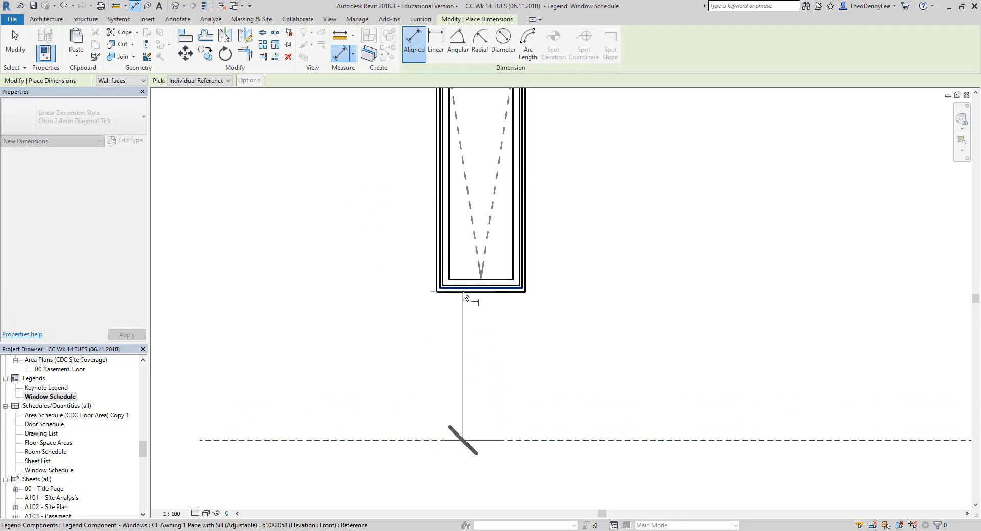
{"action": "scroll", "coordinate": [483, 293], "scroll_direction": "up", "scroll_amount": 2}
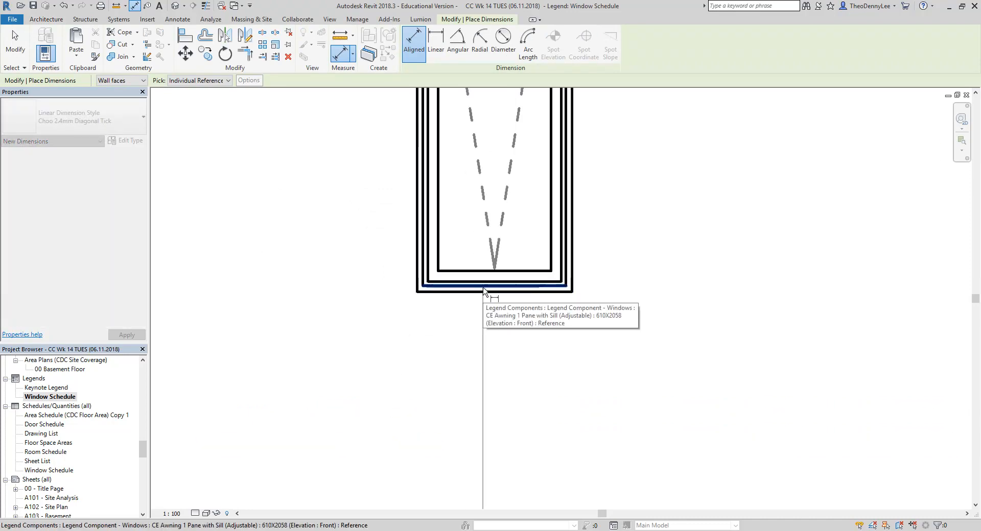
{"action": "scroll", "coordinate": [483, 291], "scroll_direction": "up", "scroll_amount": 3}
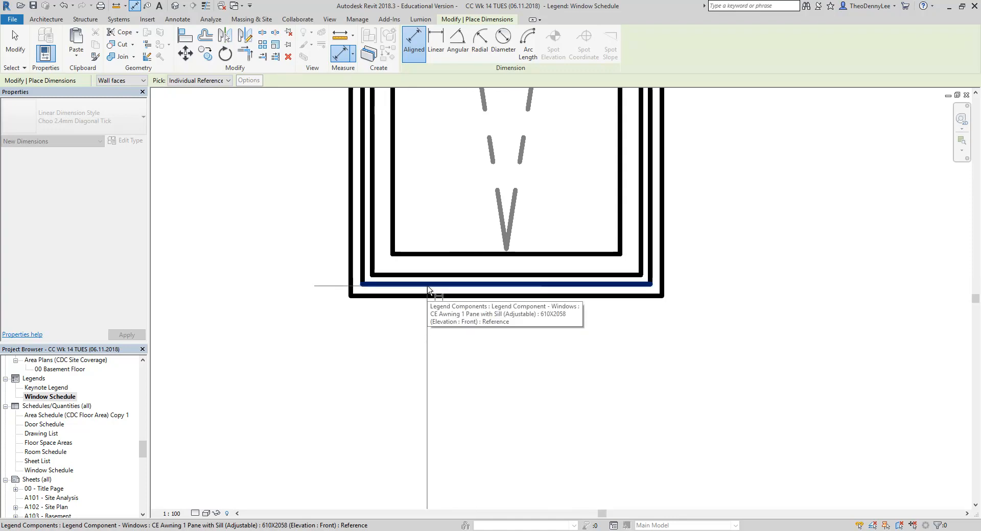
{"action": "scroll", "coordinate": [428, 288], "scroll_direction": "down", "scroll_amount": 4}
{"action": "middle_click_drag", "start_coordinate": [428, 294], "coordinate": [339, 321]}
{"action": "scroll", "coordinate": [339, 321], "scroll_direction": "down", "scroll_amount": 1}
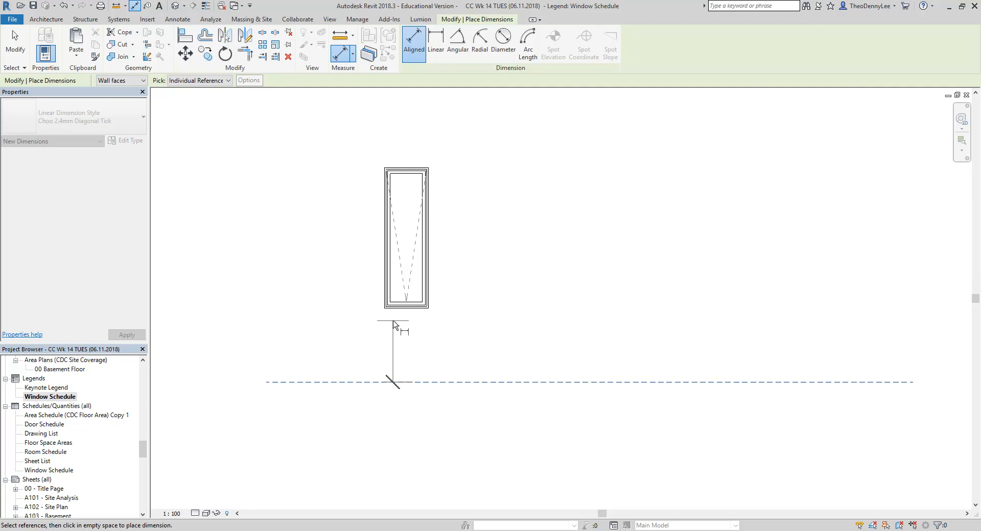
{"action": "scroll", "coordinate": [390, 296], "scroll_direction": "up", "scroll_amount": 3}
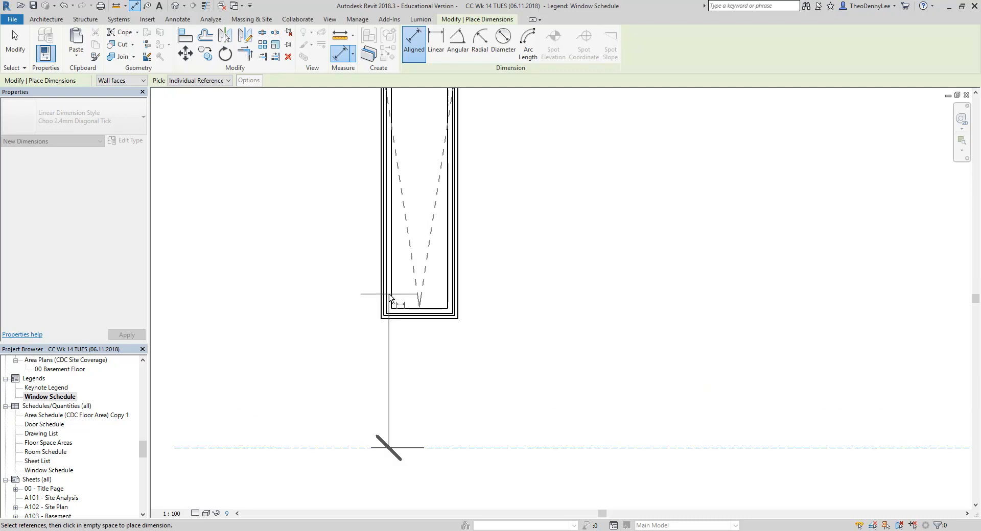
{"action": "scroll", "coordinate": [404, 305], "scroll_direction": "up", "scroll_amount": 3}
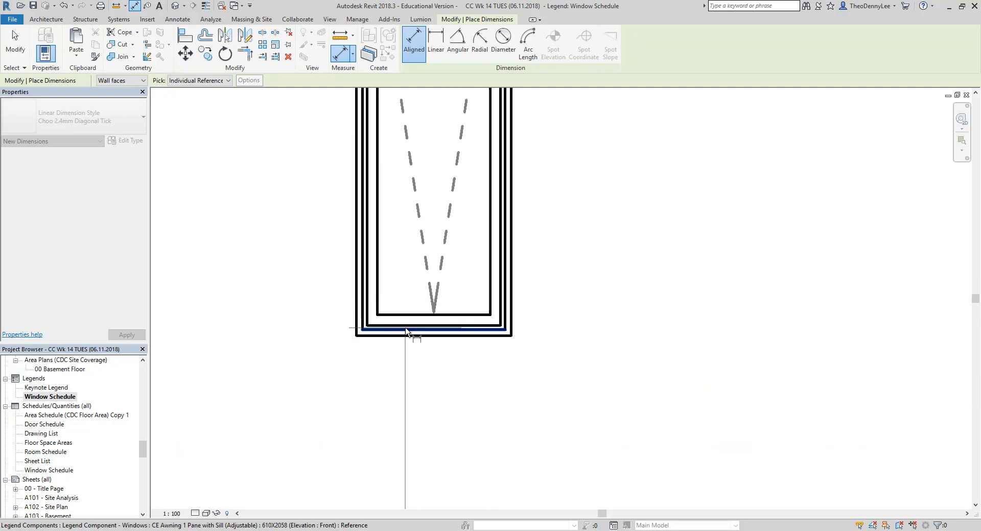
{"action": "scroll", "coordinate": [403, 330], "scroll_direction": "up", "scroll_amount": 2}
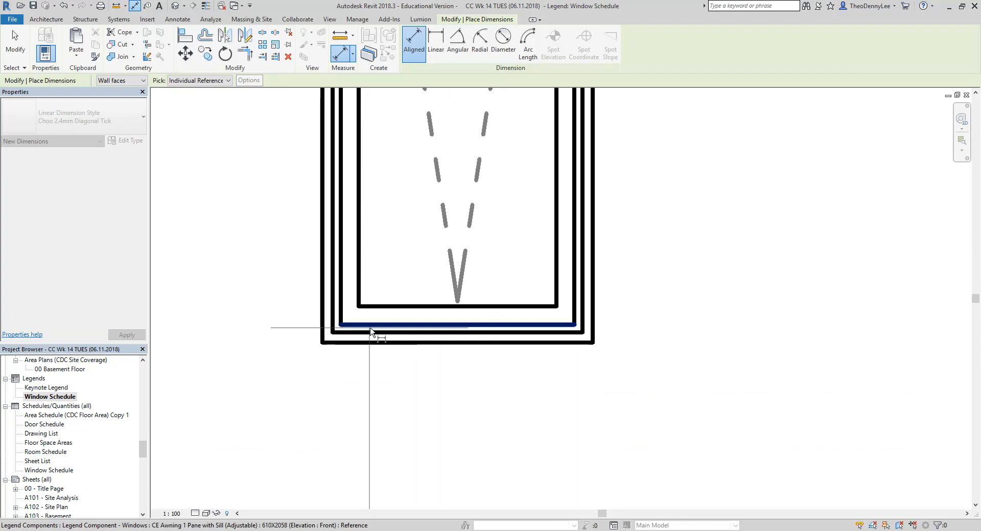
{"action": "scroll", "coordinate": [417, 325], "scroll_direction": "down", "scroll_amount": 3}
{"action": "scroll", "coordinate": [423, 329], "scroll_direction": "up", "scroll_amount": 4}
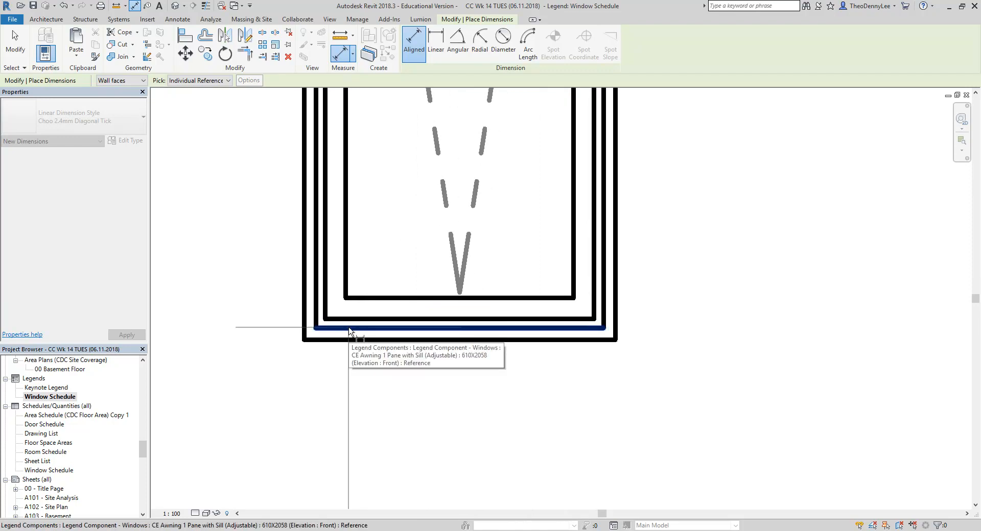
{"action": "scroll", "coordinate": [392, 329], "scroll_direction": "up", "scroll_amount": 2}
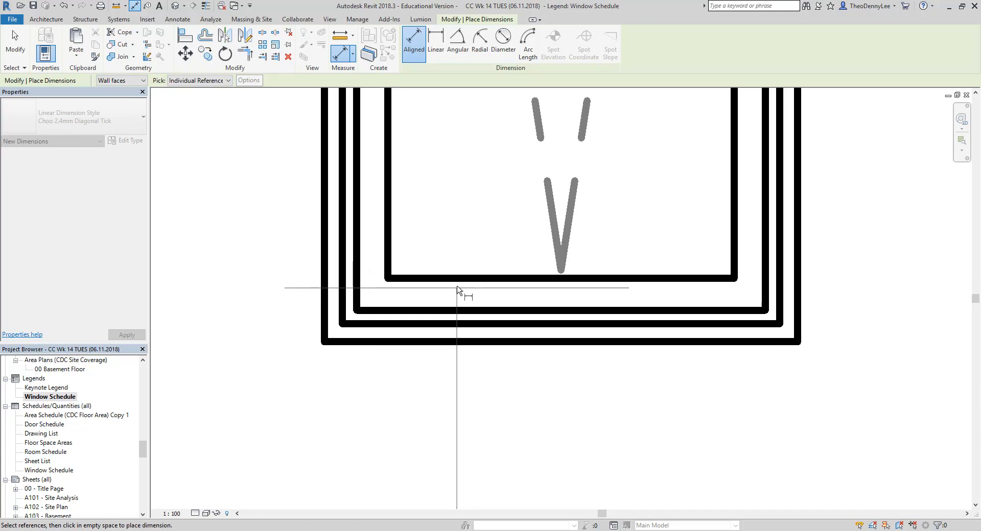
{"action": "left_click", "coordinate": [449, 324]}
{"action": "scroll", "coordinate": [452, 327], "scroll_direction": "down", "scroll_amount": 3}
{"action": "scroll", "coordinate": [450, 323], "scroll_direction": "down", "scroll_amount": 2}
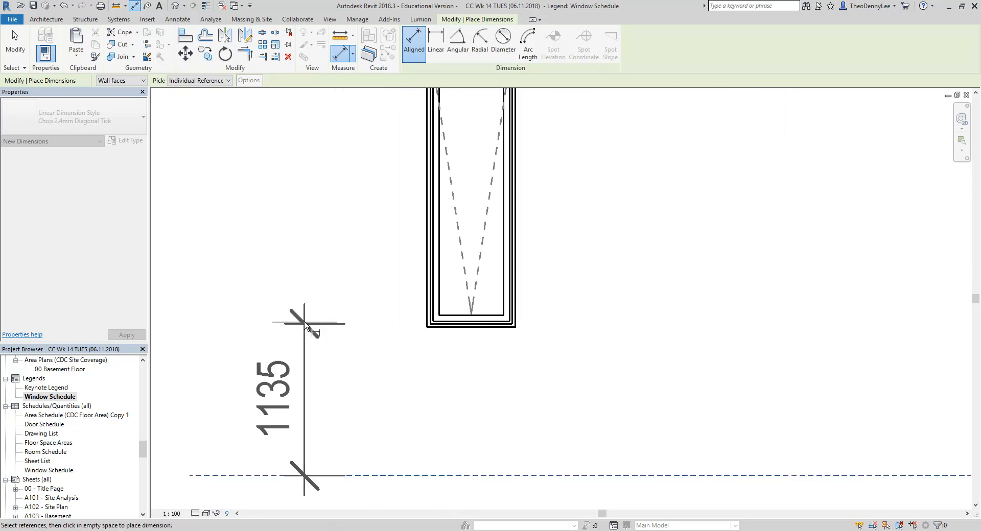
{"action": "left_click", "coordinate": [268, 247]}
{"action": "right_click", "coordinate": [282, 191]}
{"action": "left_click", "coordinate": [308, 200]}
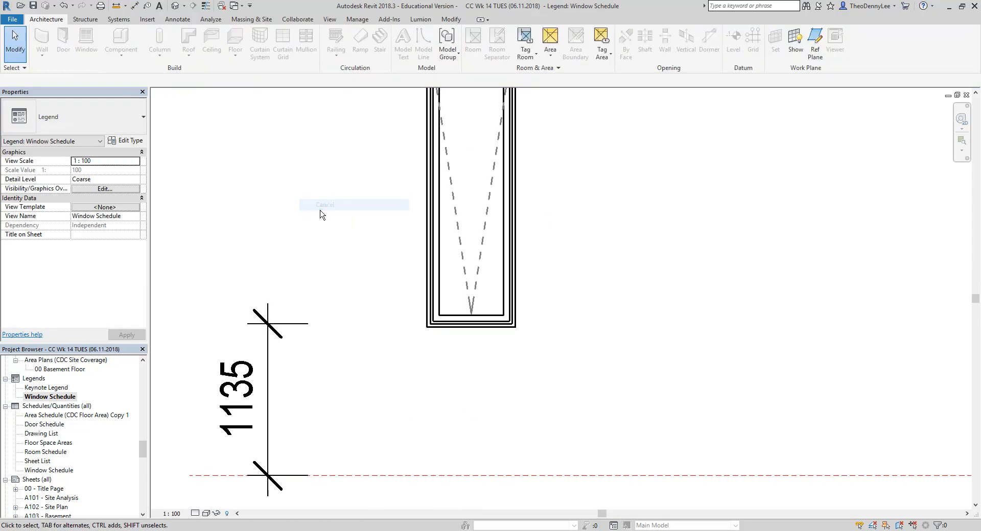
- Review the window types available for the placed legend component, keeping CE Awning 1 Pane with Sill (Adjustable) : 610X2058
{"action": "scroll", "coordinate": [333, 252], "scroll_direction": "down", "scroll_amount": 3}
{"action": "scroll", "coordinate": [413, 286], "scroll_direction": "up", "scroll_amount": 2}
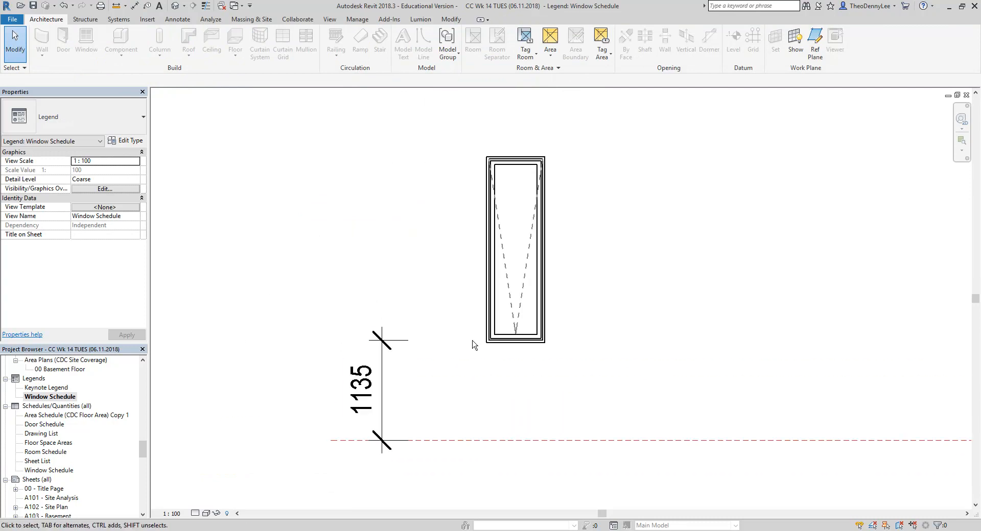
{"action": "left_click", "coordinate": [539, 323]}
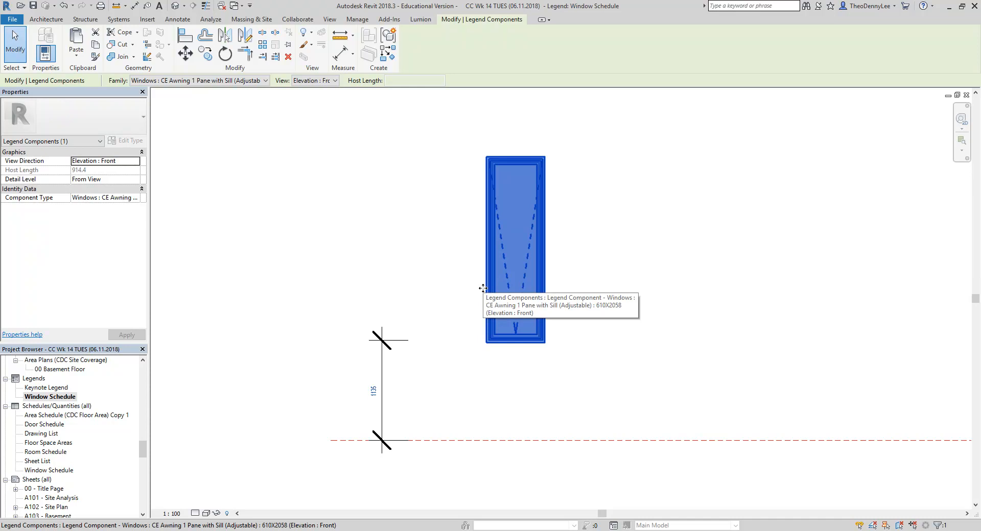
{"action": "left_click", "coordinate": [185, 81]}
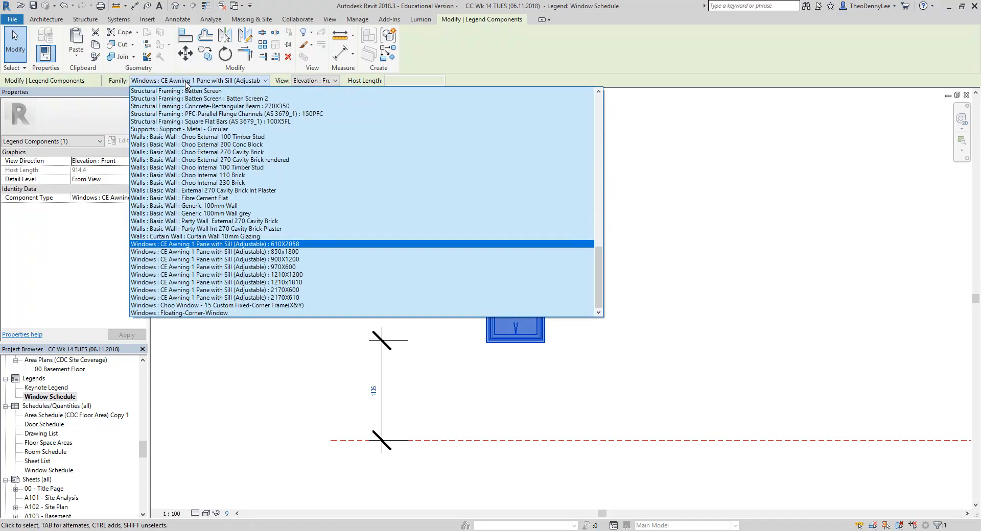
{"action": "left_click", "coordinate": [245, 247]}
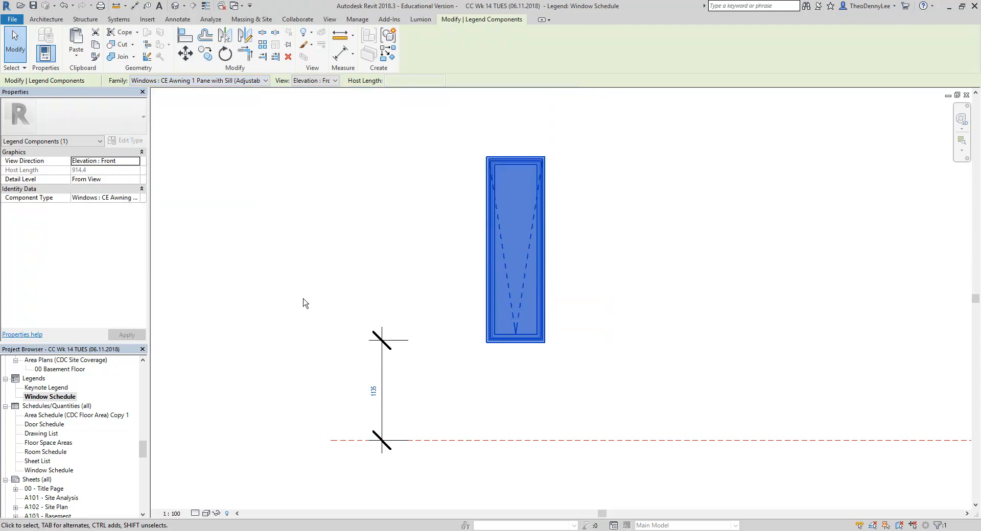
{"action": "left_click", "coordinate": [199, 383]}
- Select all instances of the placed awning window legend component's type in the entire project
{"action": "left_click", "coordinate": [491, 289]}
{"action": "right_click", "coordinate": [491, 268]}
{"action": "mouse_move", "coordinate": [531, 374]}
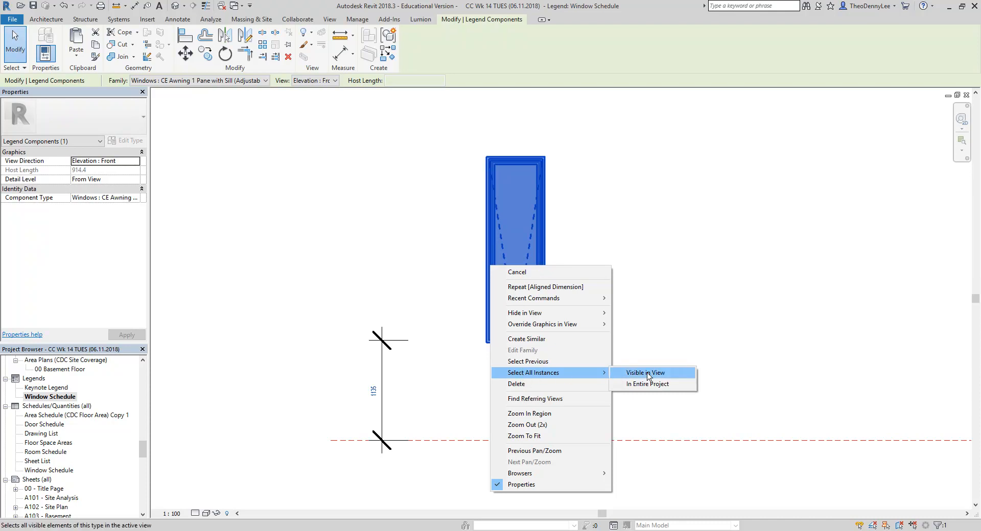
{"action": "left_click", "coordinate": [636, 386]}
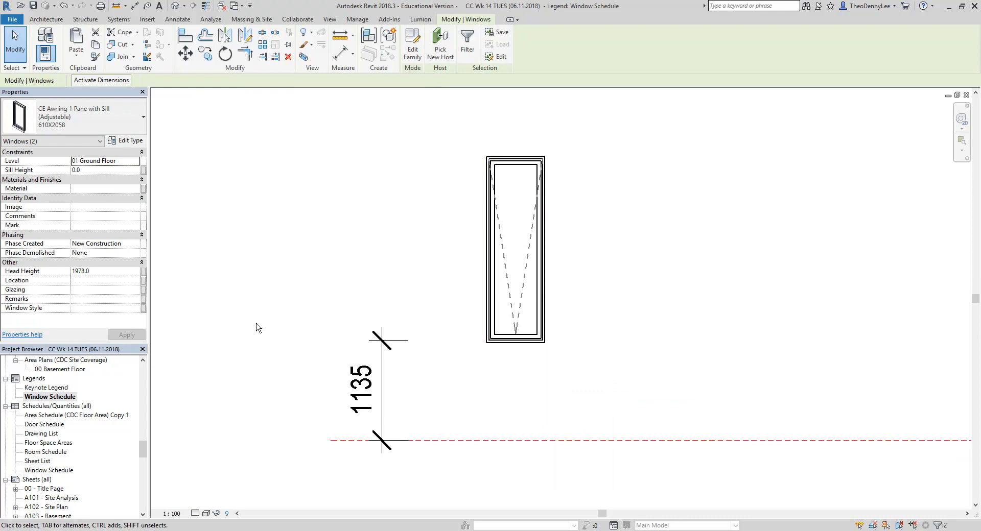
- Open the {3D} view and examine the building from the back to locate the selected 610X2058 windows
{"action": "left_click_drag", "start_coordinate": [142, 450], "coordinate": [140, 422]}
{"action": "double_click", "coordinate": [41, 387]}
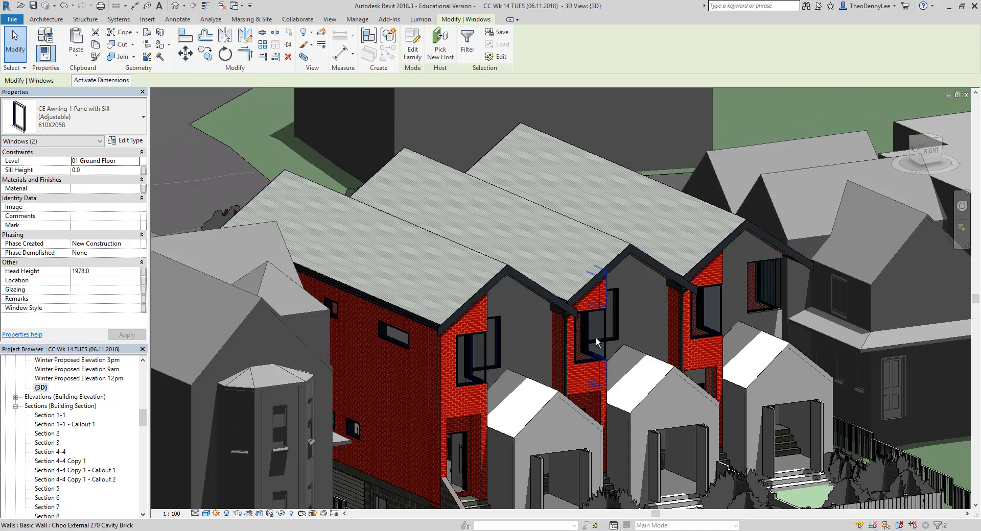
{"action": "middle_click_drag", "start_coordinate": [635, 339], "coordinate": [747, 282], "text": "shift"}
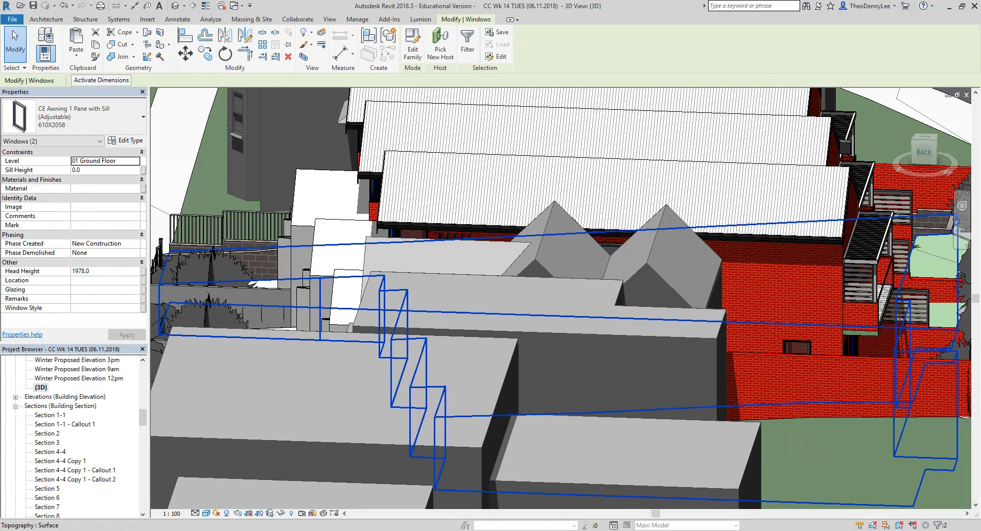
{"action": "left_click", "coordinate": [856, 530]}
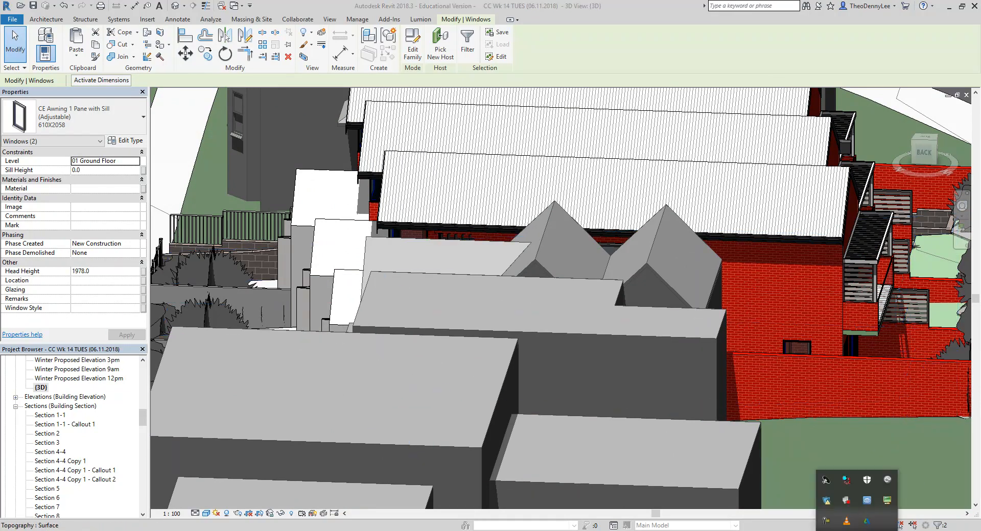
{"action": "right_click", "coordinate": [827, 525]}
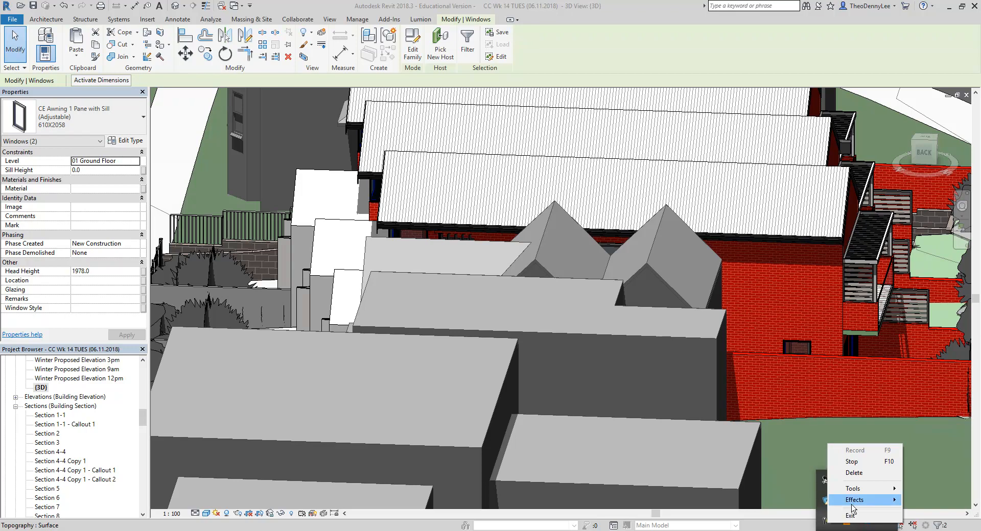
{"action": "mouse_move", "coordinate": [863, 500]}
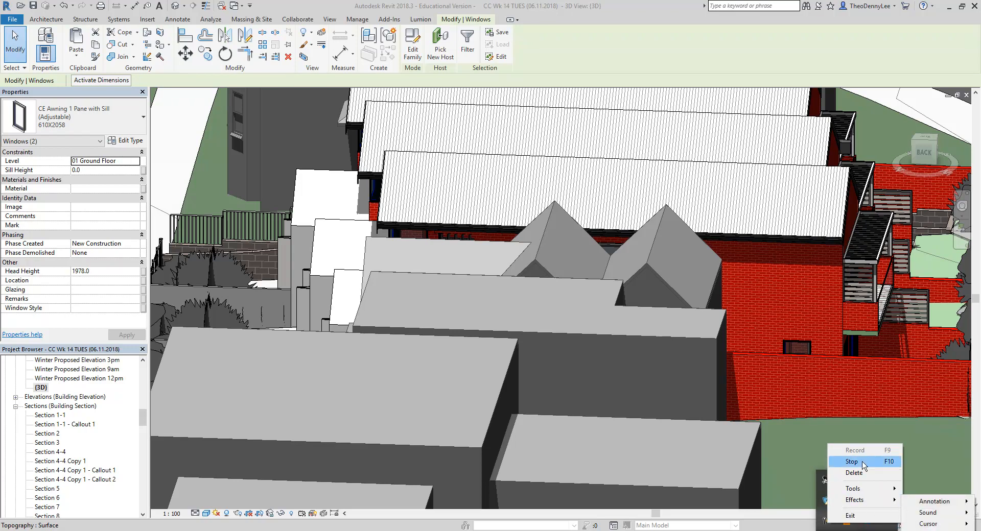